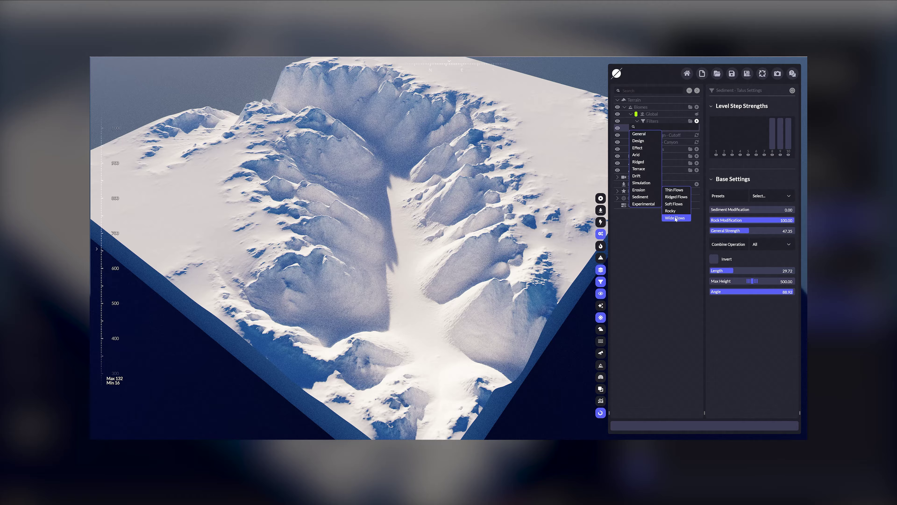
# Step: Add an Erosion Wide Flows filter and an Arid Rocky Sharp filter to the Global biome
pyautogui.click(675, 218)
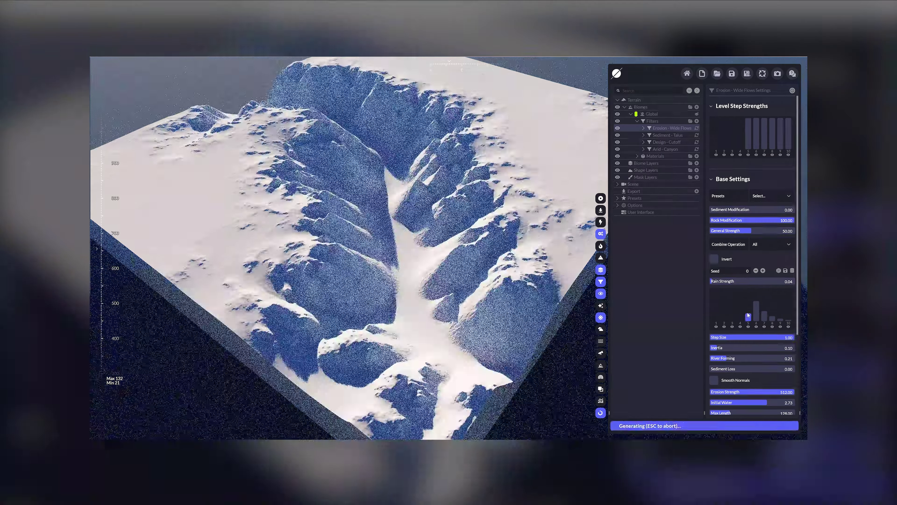
pyautogui.click(697, 121)
pyautogui.moveTo(637, 155)
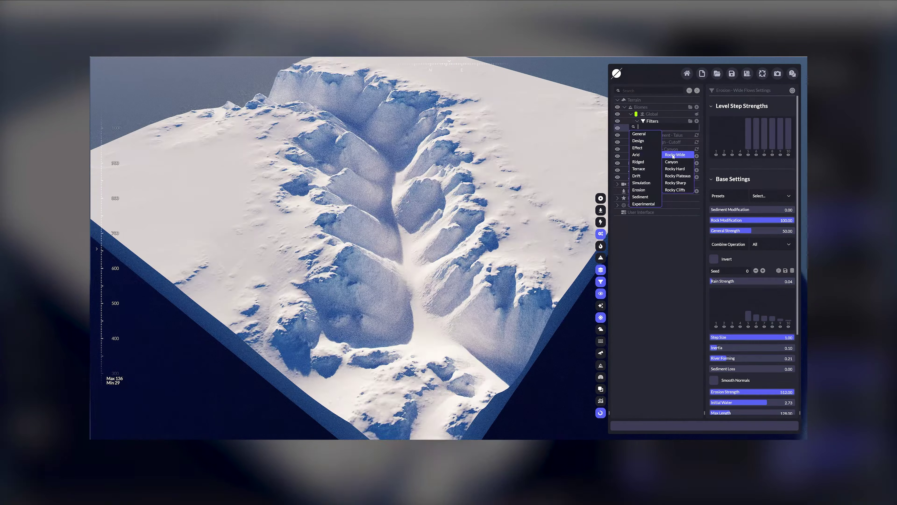
pyautogui.click(675, 183)
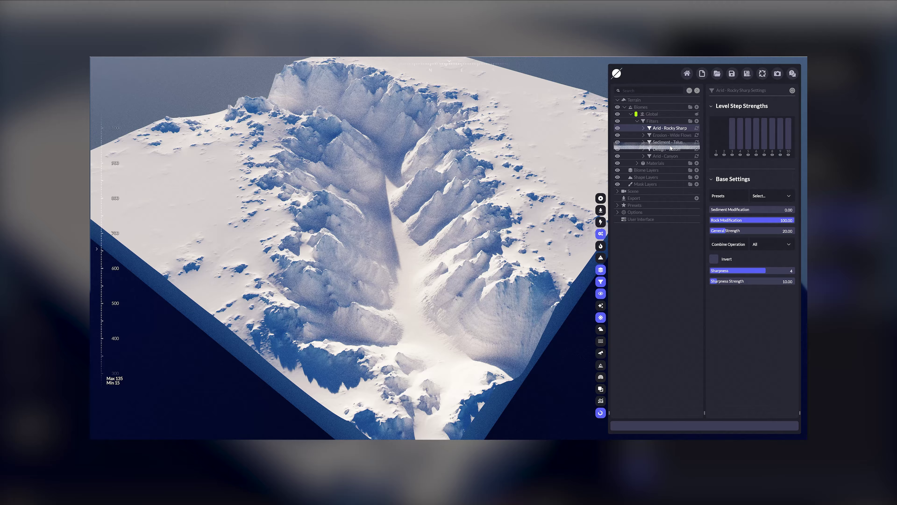
pyautogui.click(697, 121)
pyautogui.moveTo(640, 148)
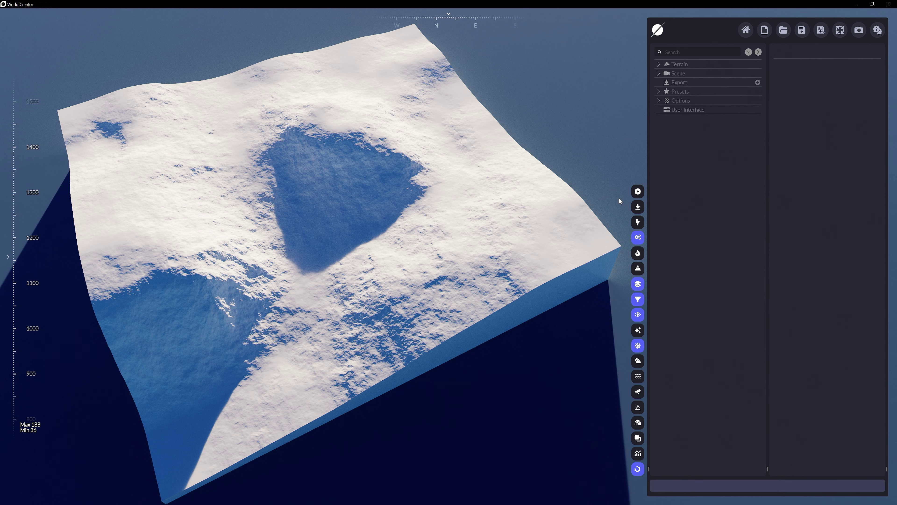
# Step: Turn on FastRender for the viewport and open the terrain settings
pyautogui.click(637, 223)
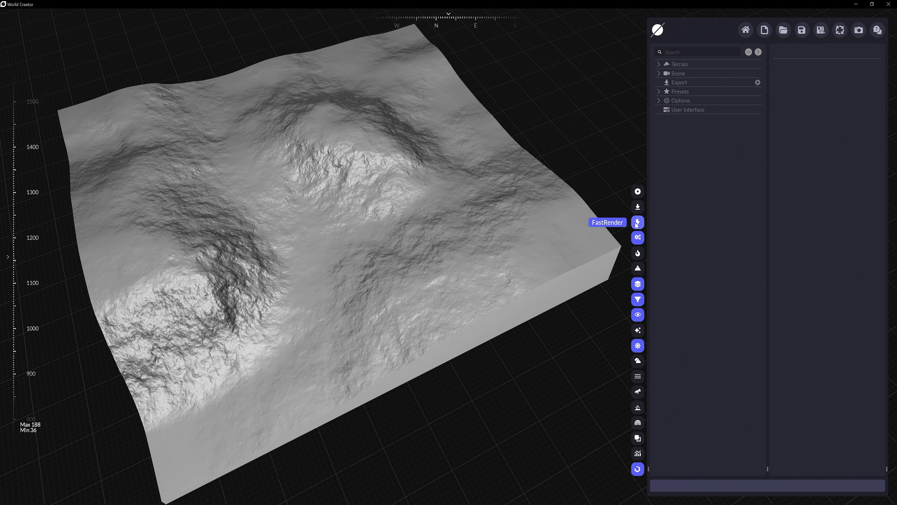
pyautogui.click(684, 64)
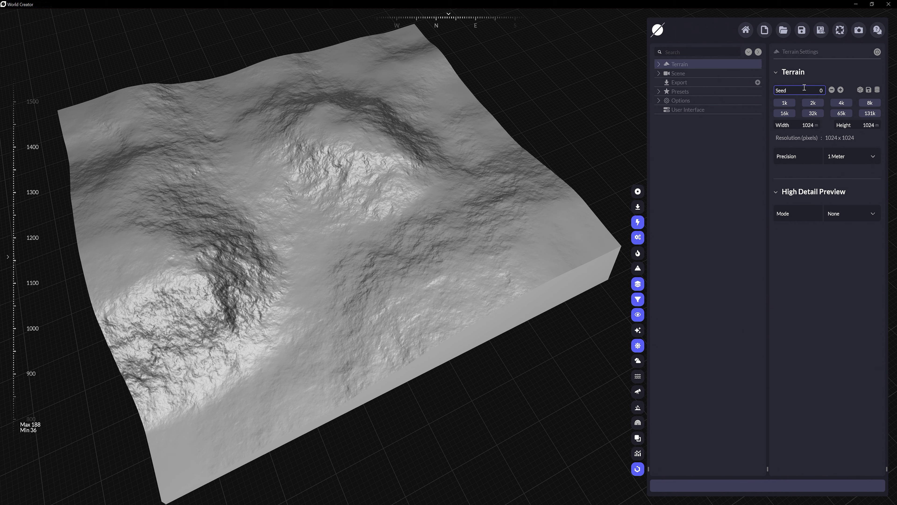
# Step: Step the terrain seed up to 4, and generate four random seeds to compare terrain variations
pyautogui.click(840, 90)
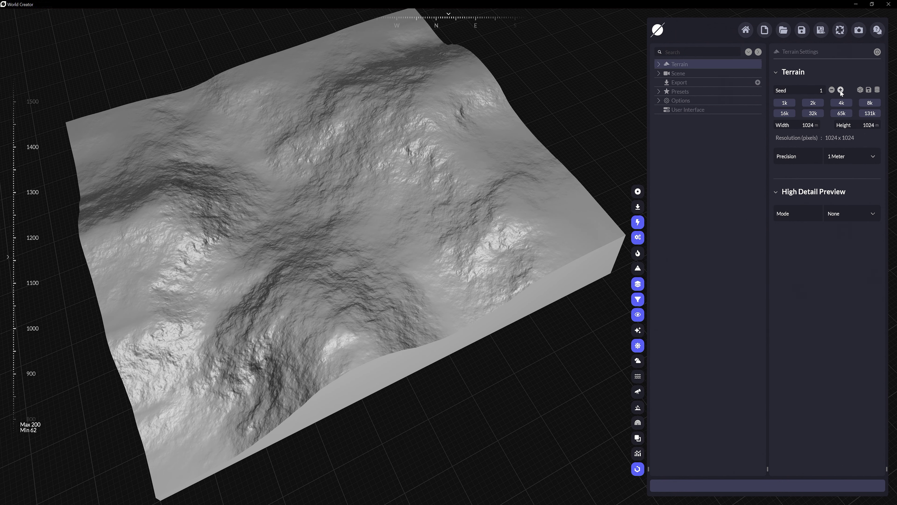
pyautogui.click(841, 91)
pyautogui.click(840, 90)
pyautogui.click(840, 91)
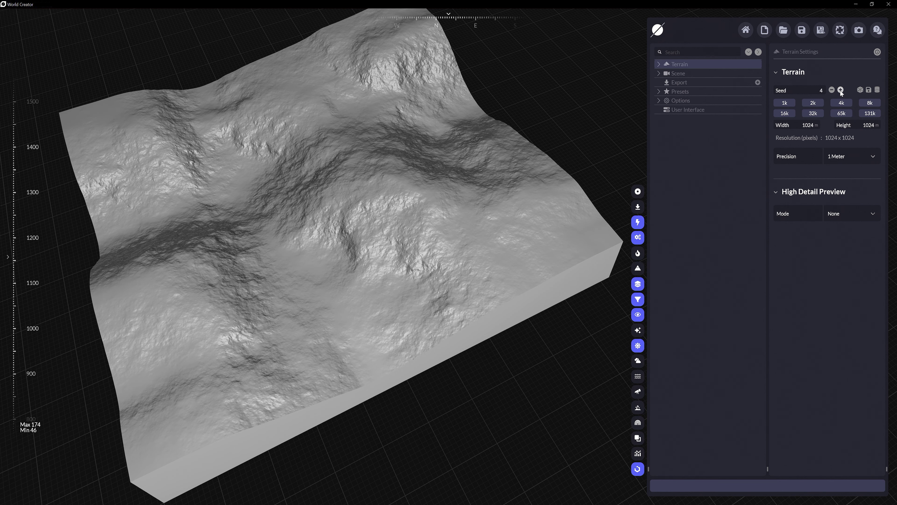
pyautogui.click(861, 90)
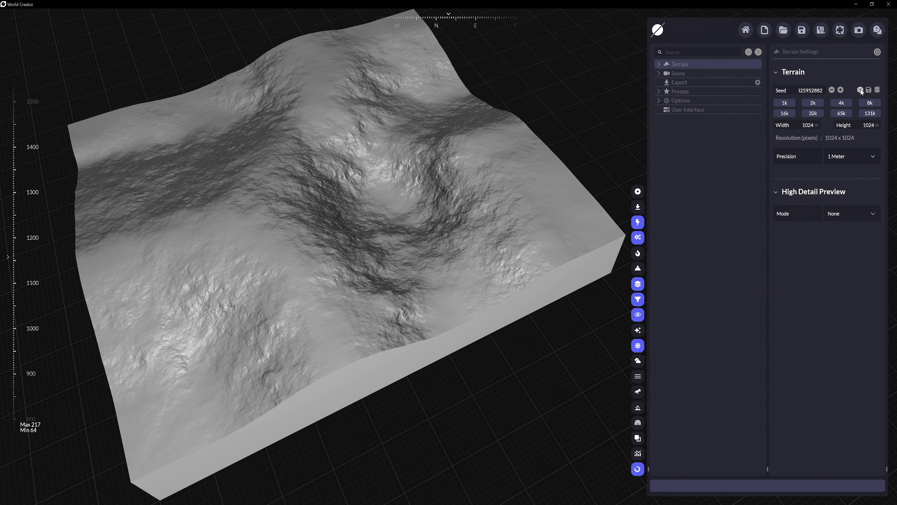
pyautogui.click(861, 89)
pyautogui.click(861, 89)
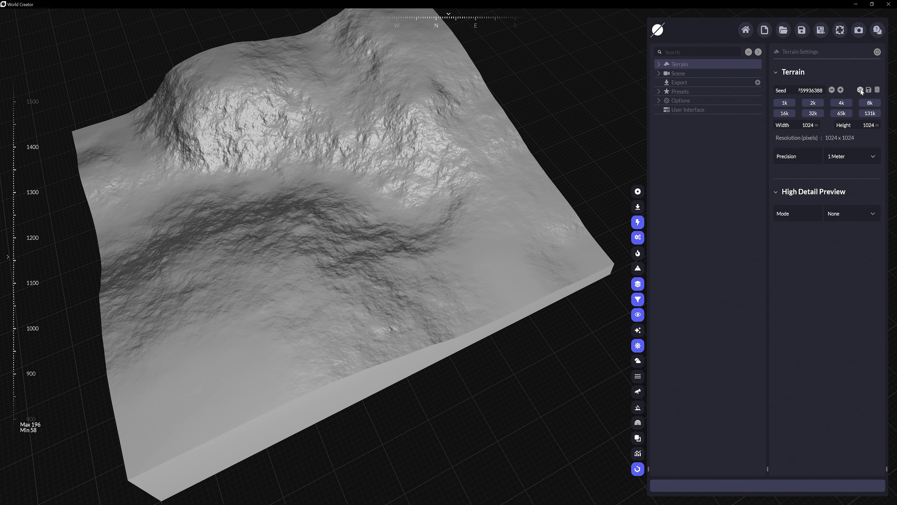
pyautogui.click(861, 89)
# Step: Set the terrain seed to 332233
pyautogui.doubleClick(809, 89)
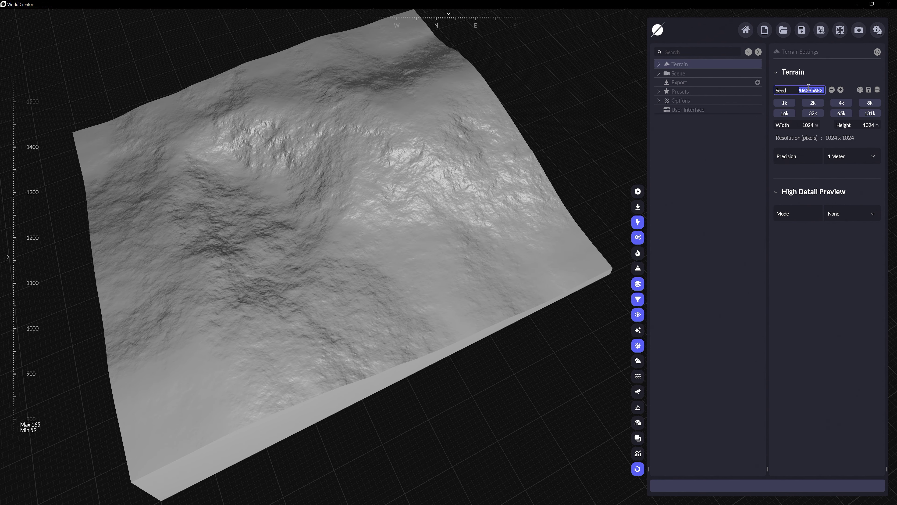
pyautogui.write('332233')
pyautogui.press('Return')
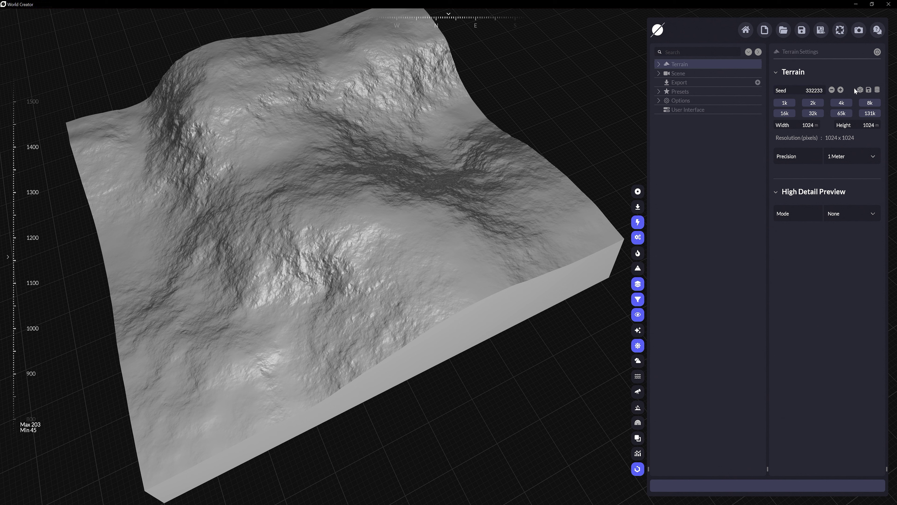
# Step: Randomize the terrain seed twice and reset it to its default value
pyautogui.click(861, 89)
pyautogui.click(860, 89)
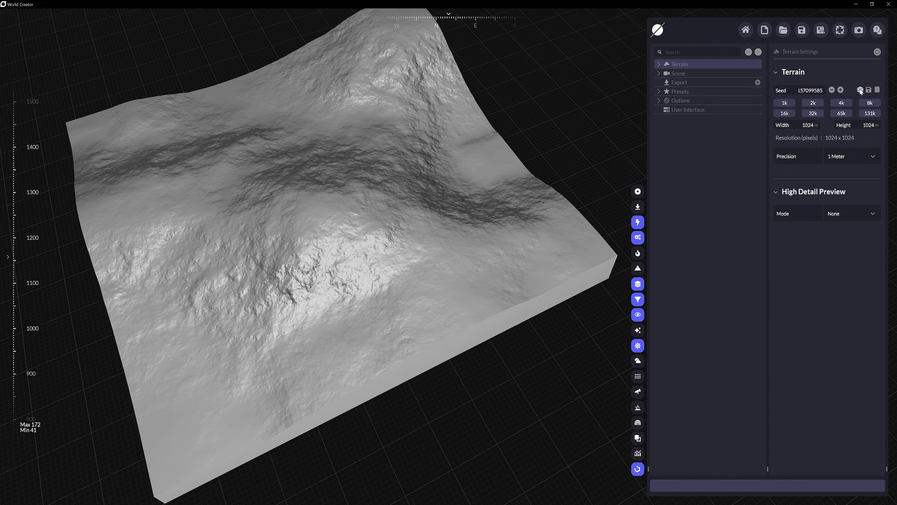
pyautogui.rightClick(781, 91)
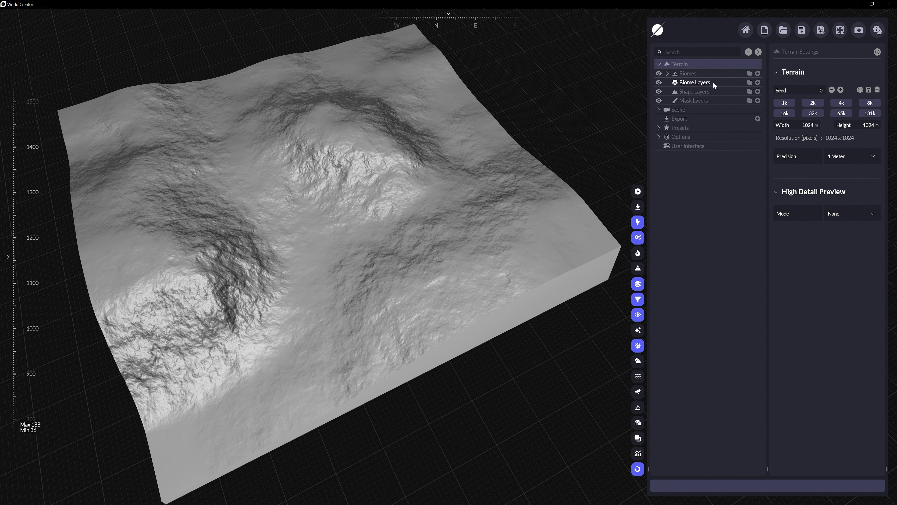
# Step: Select the Global biome and set its general strength to 0.37, offset X to 0.10 and offset Z to 0.70
pyautogui.click(667, 74)
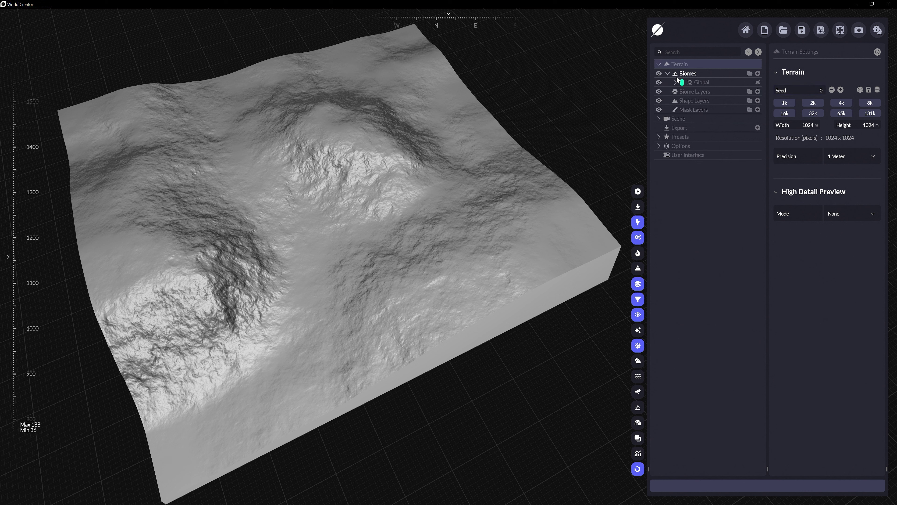
pyautogui.click(697, 86)
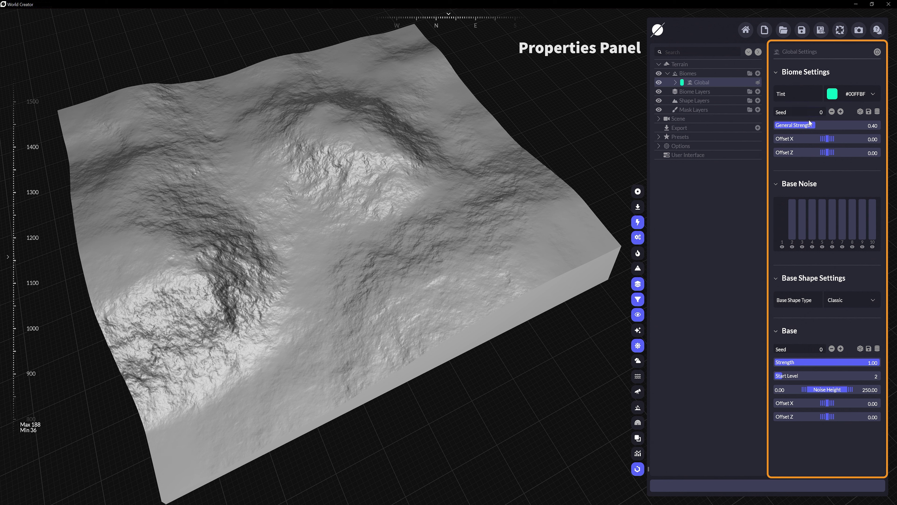
pyautogui.moveTo(814, 125); pyautogui.dragTo(830, 152)
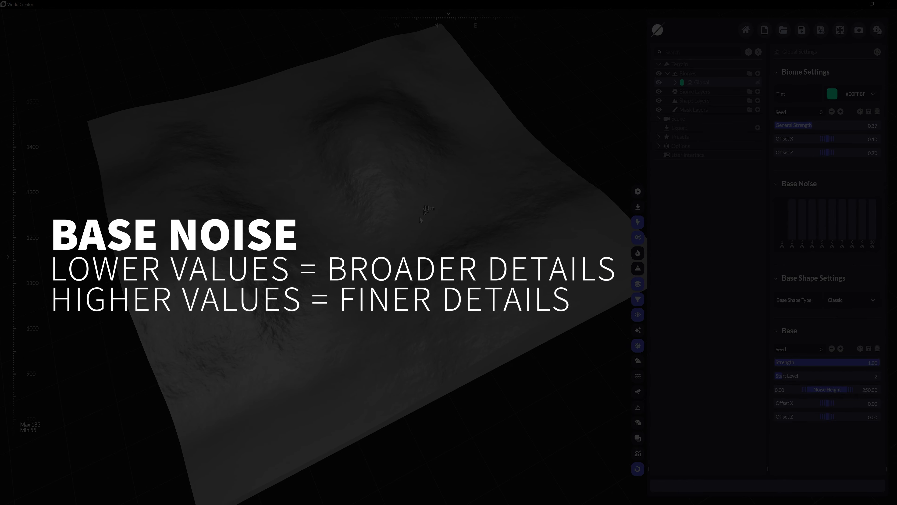
# Step: Try different Base Noise strengths on the Global biome, lowering coarse levels 2 to 4 and varying finer levels 5 to 10
pyautogui.press('w')
pyautogui.moveTo(420, 219); pyautogui.dragTo(430, 220, button='right')
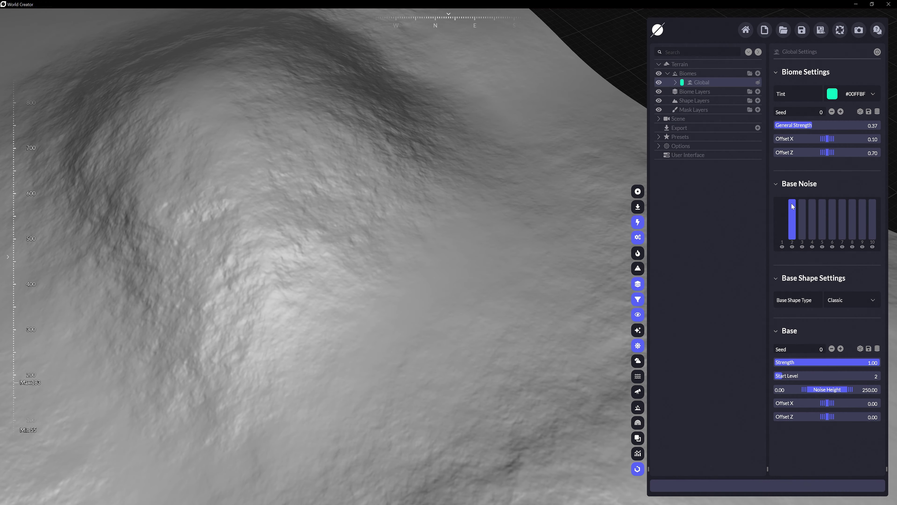
pyautogui.moveTo(791, 205); pyautogui.dragTo(801, 240)
pyautogui.moveTo(793, 202); pyautogui.dragTo(793, 230)
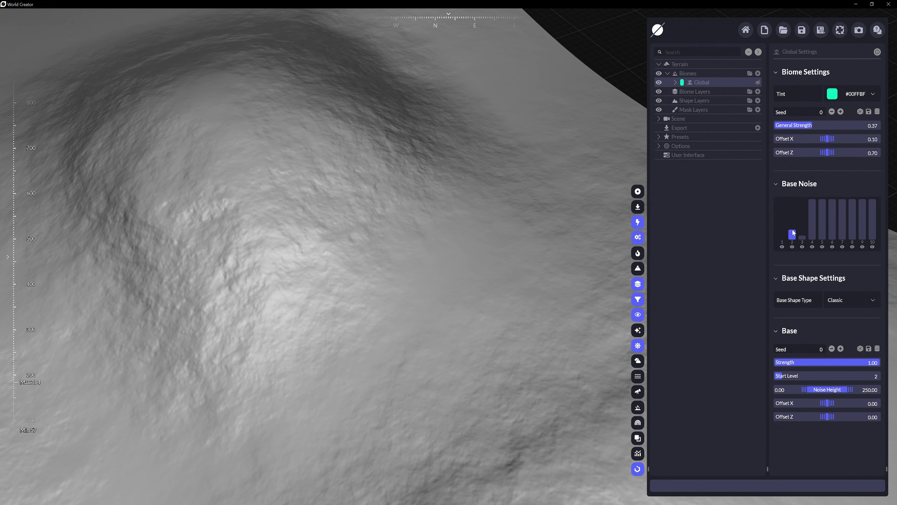
pyautogui.moveTo(813, 201); pyautogui.dragTo(813, 237)
pyautogui.moveTo(821, 204)
pyautogui.mouseDown()
pyautogui.moveTo(830, 235)
pyautogui.moveTo(870, 251)
pyautogui.moveTo(839, 242)
pyautogui.moveTo(872, 223)
pyautogui.moveTo(872, 200)
pyautogui.mouseUp()
pyautogui.moveTo(862, 238); pyautogui.dragTo(862, 200)
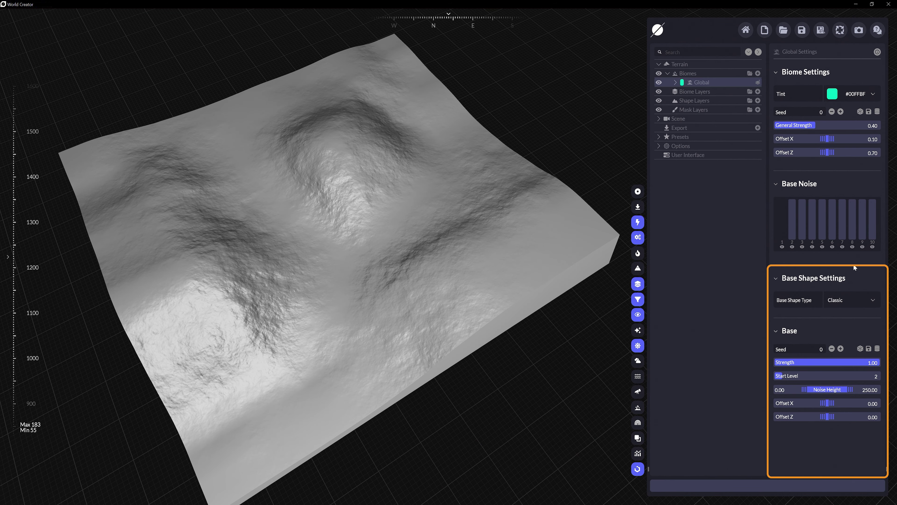
# Step: Try the Canyon, Islands, Mountain and Mountain Voronoi base shape types on the Global biome and return to Classic
pyautogui.click(873, 300)
pyautogui.click(856, 313)
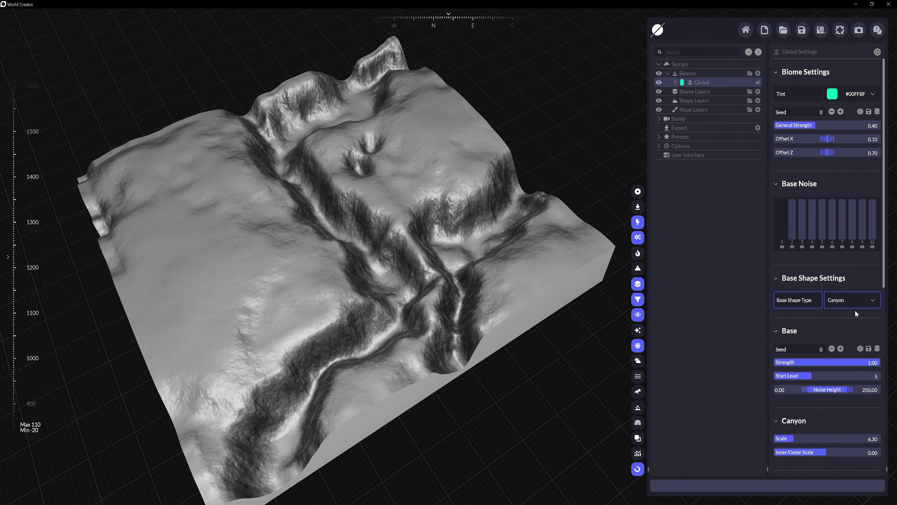
pyautogui.click(873, 300)
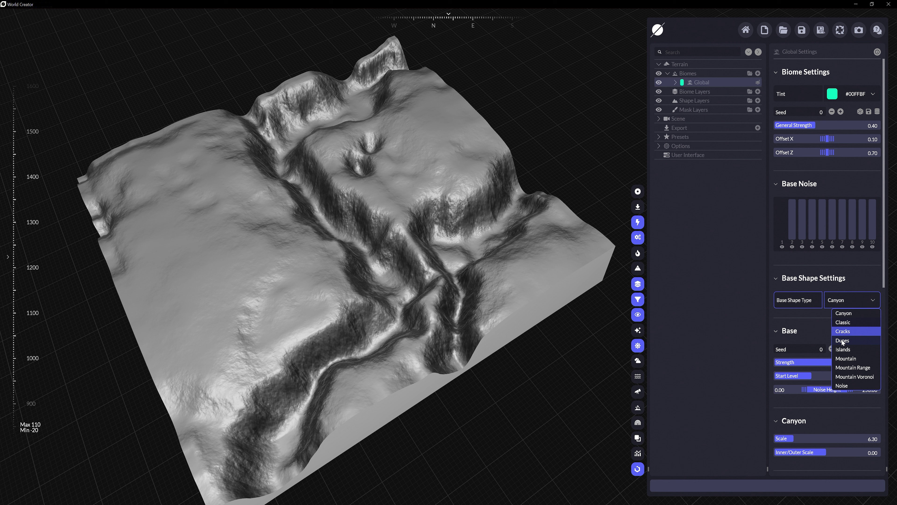
pyautogui.click(843, 349)
pyautogui.click(872, 301)
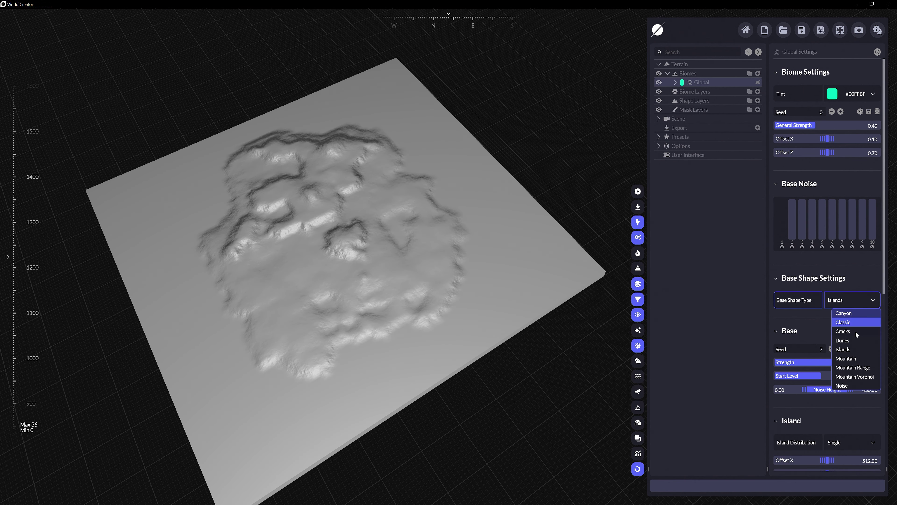
pyautogui.click(850, 358)
pyautogui.click(865, 303)
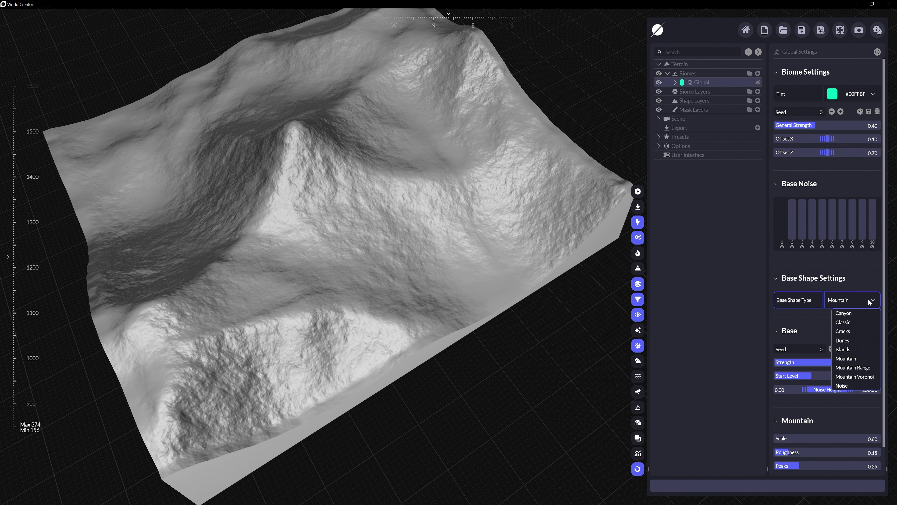
pyautogui.click(855, 377)
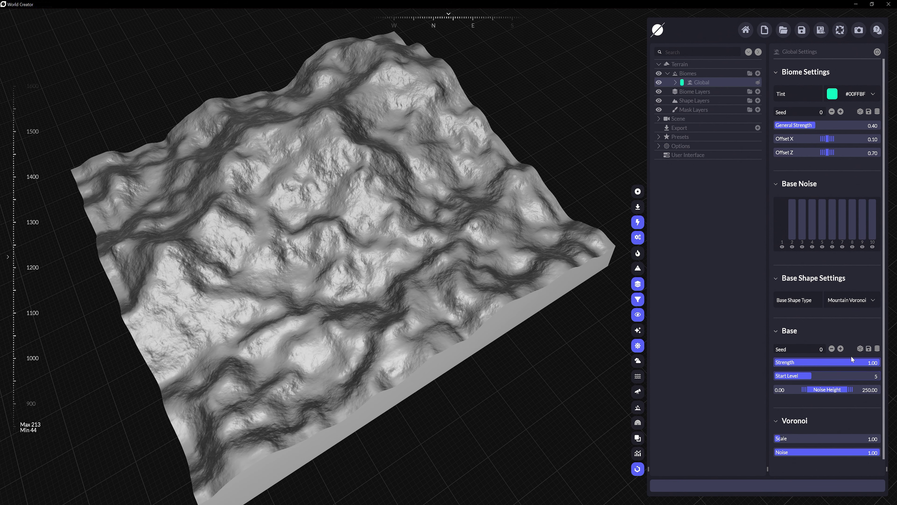
pyautogui.click(873, 302)
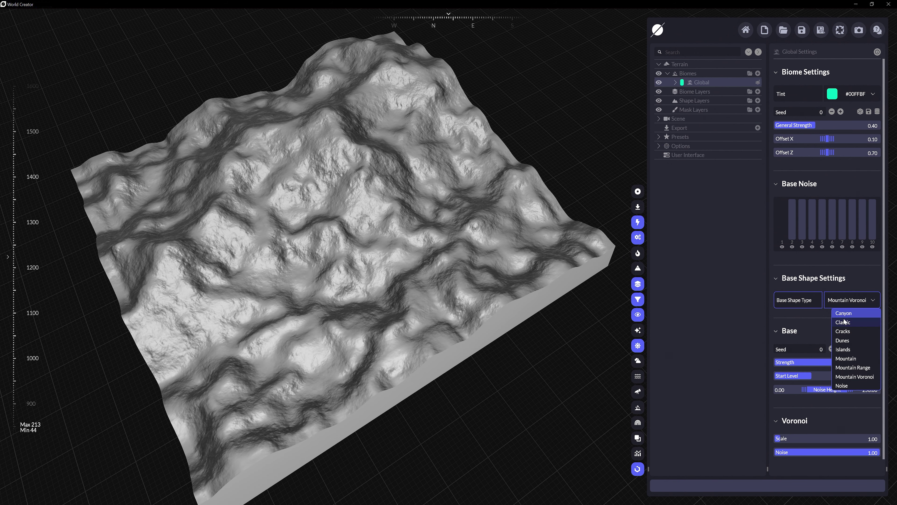
pyautogui.click(859, 322)
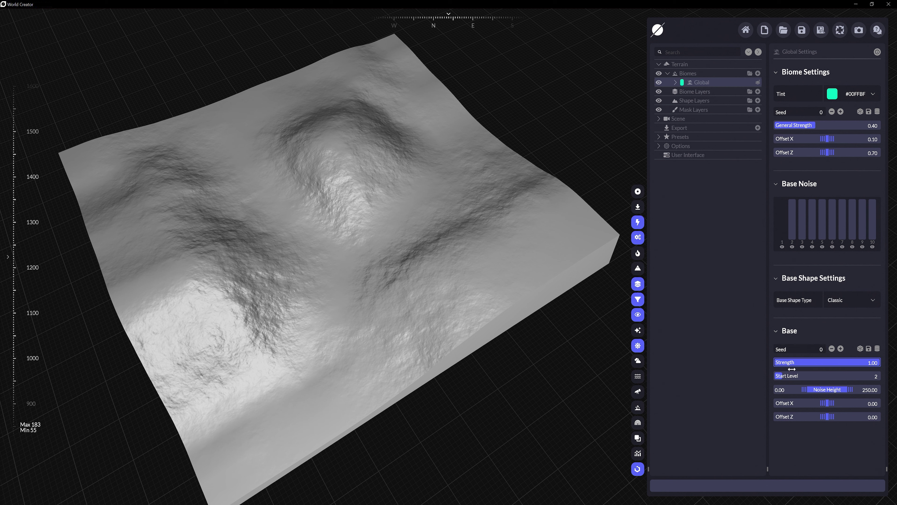
# Step: Try a noise height of -19.05 to 418.70 with base offsets X -1.80 and Z -2.40, and reset the Base settings
pyautogui.moveTo(780, 376); pyautogui.dragTo(791, 389)
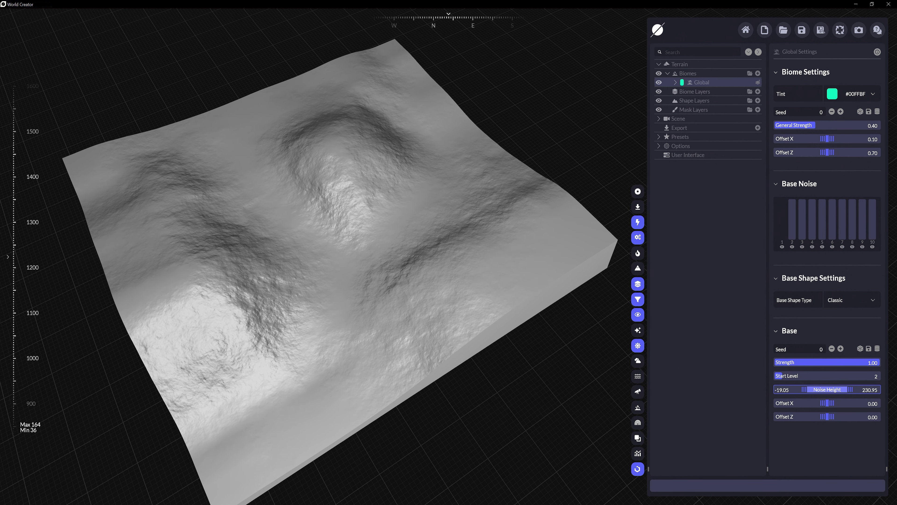
pyautogui.moveTo(852, 390); pyautogui.dragTo(832, 417)
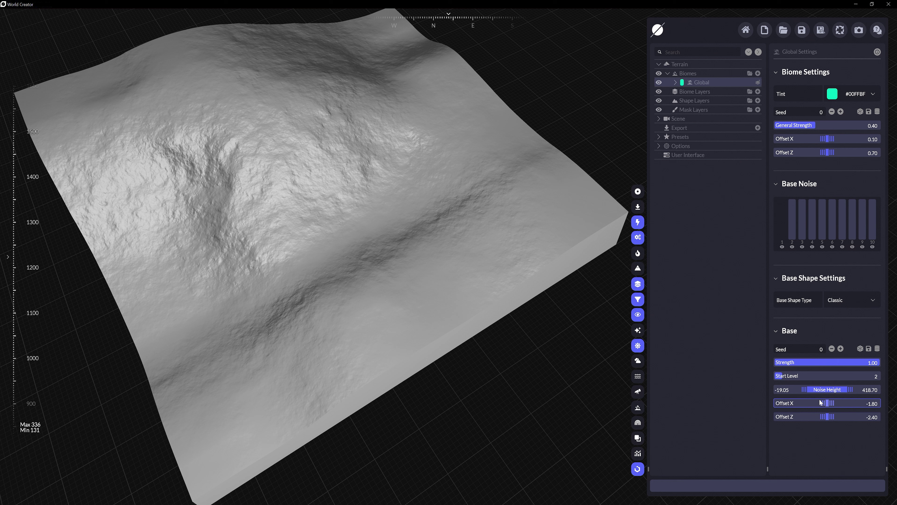
pyautogui.rightClick(796, 334)
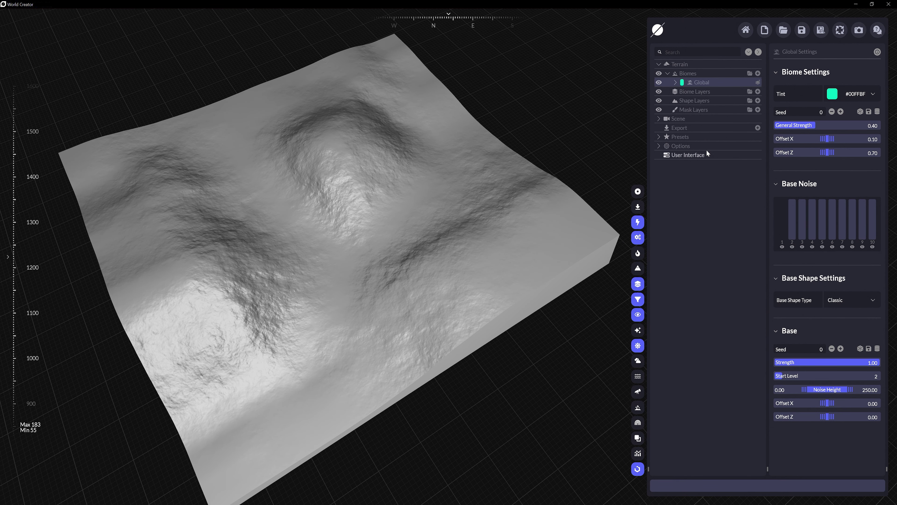
# Step: Add an Arid Canyon filter to the Global biome's filters
pyautogui.click(675, 83)
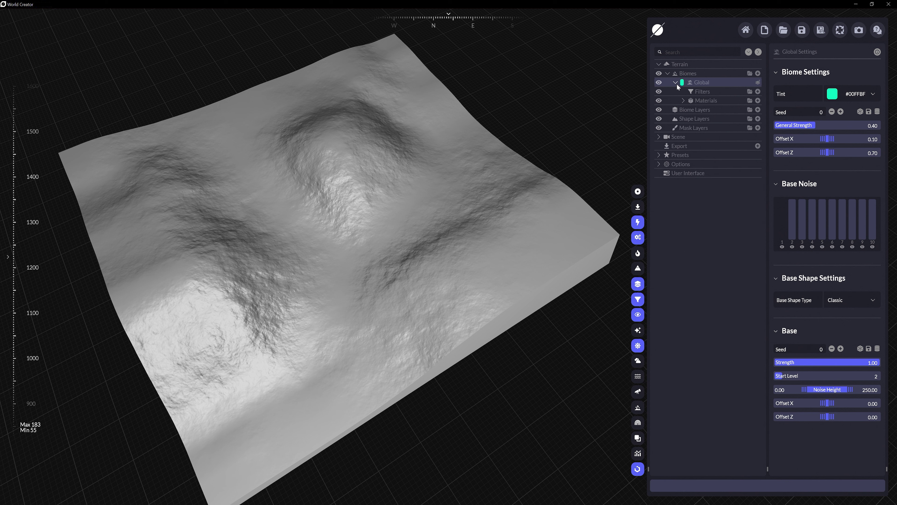
pyautogui.click(702, 92)
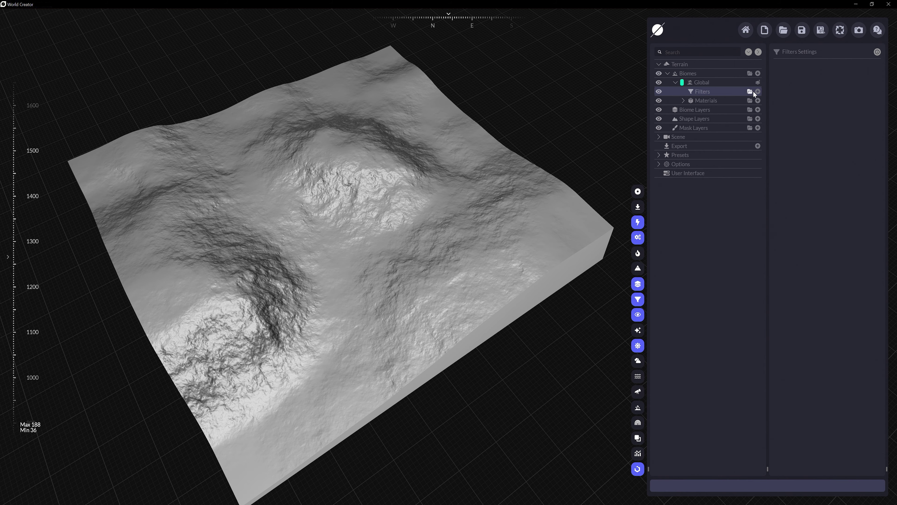
pyautogui.click(758, 92)
pyautogui.moveTo(683, 109)
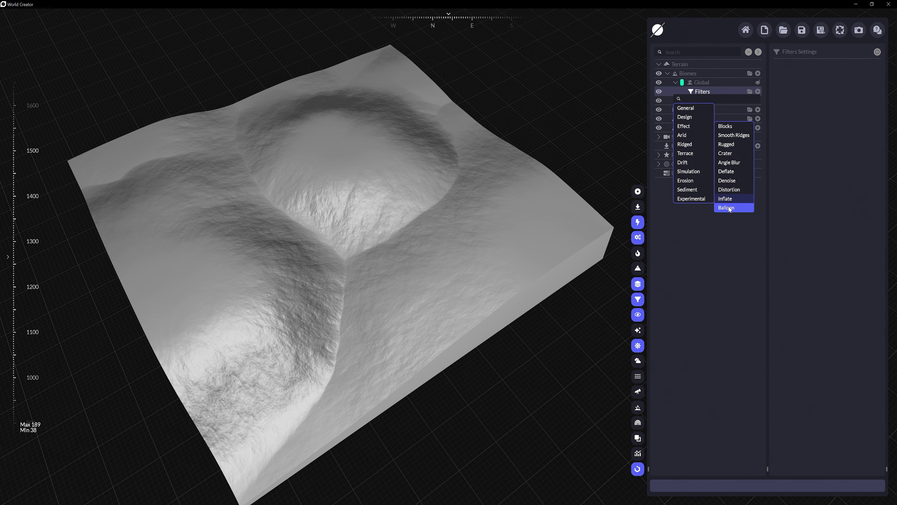
pyautogui.moveTo(688, 190)
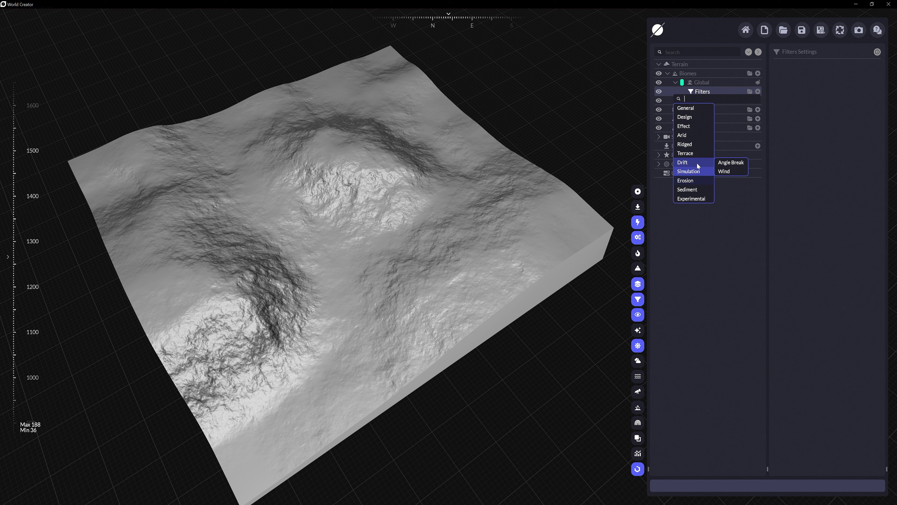
pyautogui.click(729, 144)
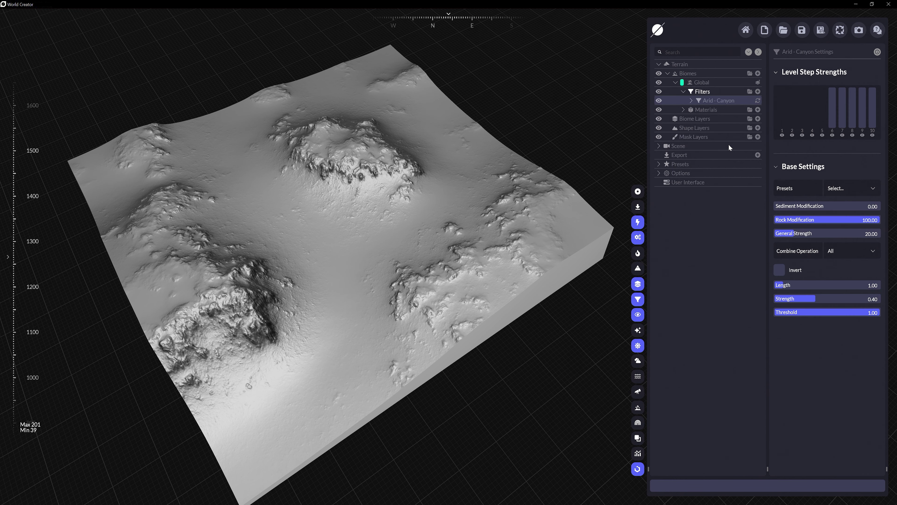
# Step: Add an Erosion Wide Flows filter to the Global biome, vary its general strength, and set the Arid Canyon filter's general strength to 17.92
pyautogui.click(758, 92)
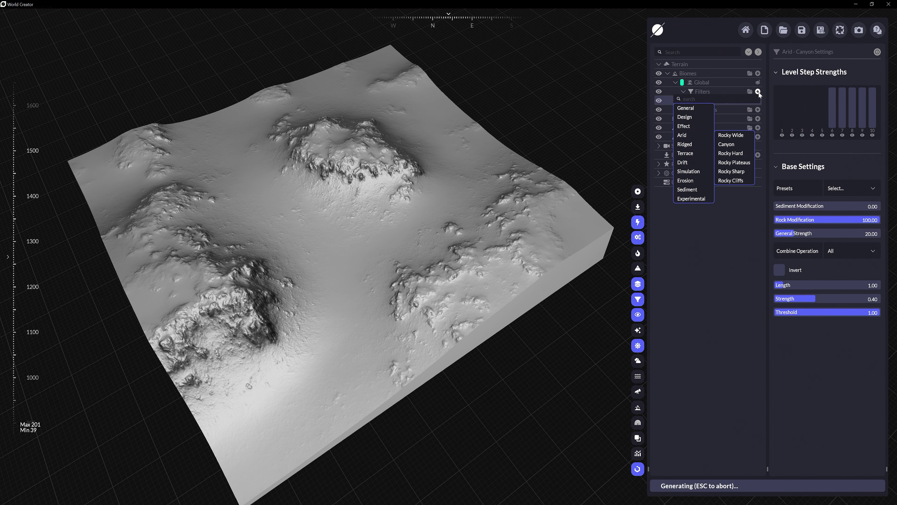
pyautogui.moveTo(691, 172)
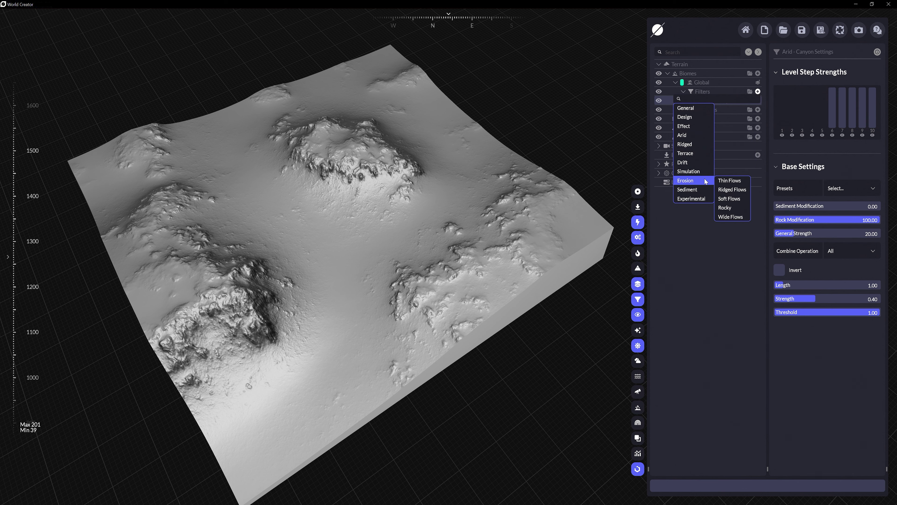
pyautogui.click(732, 215)
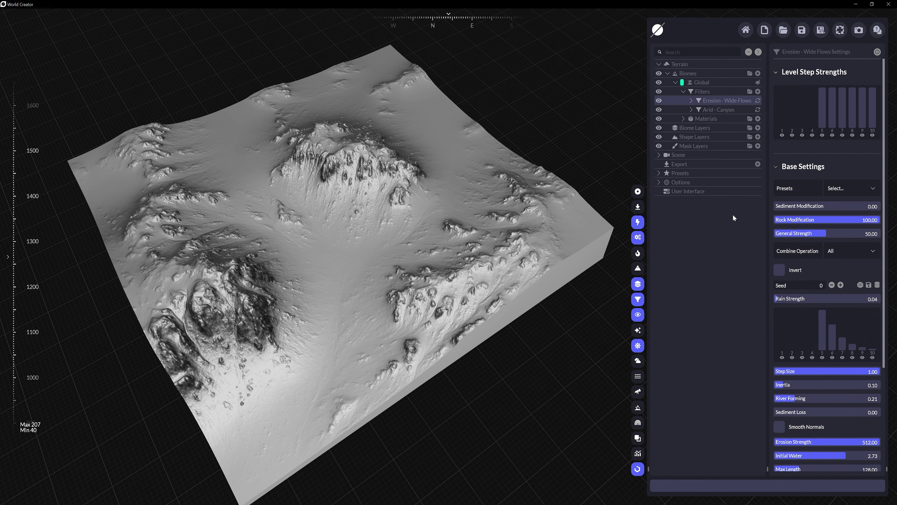
pyautogui.moveTo(826, 234); pyautogui.dragTo(791, 233)
pyautogui.click(724, 110)
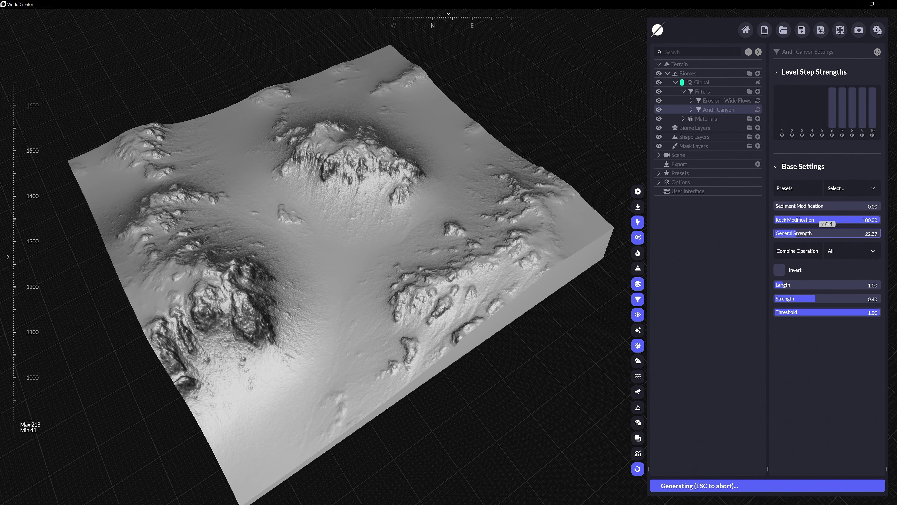
# Step: Add an Experimental Particle Sediment filter to the Global biome and group it with Wide Flows in a new folder
pyautogui.click(758, 91)
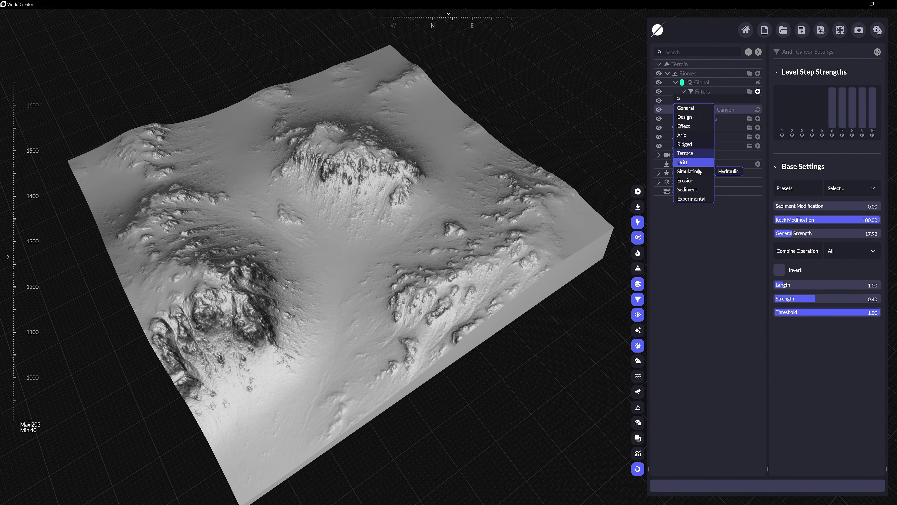
pyautogui.click(724, 207)
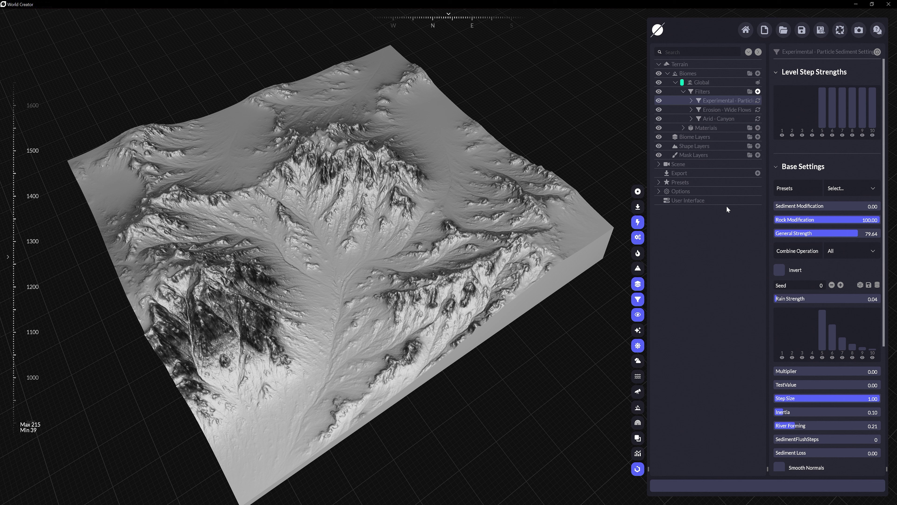
pyautogui.moveTo(712, 103)
pyautogui.mouseDown()
pyautogui.moveTo(721, 120)
pyautogui.moveTo(709, 101)
pyautogui.moveTo(715, 109)
pyautogui.mouseUp()
pyautogui.click(749, 92)
pyautogui.click(691, 100)
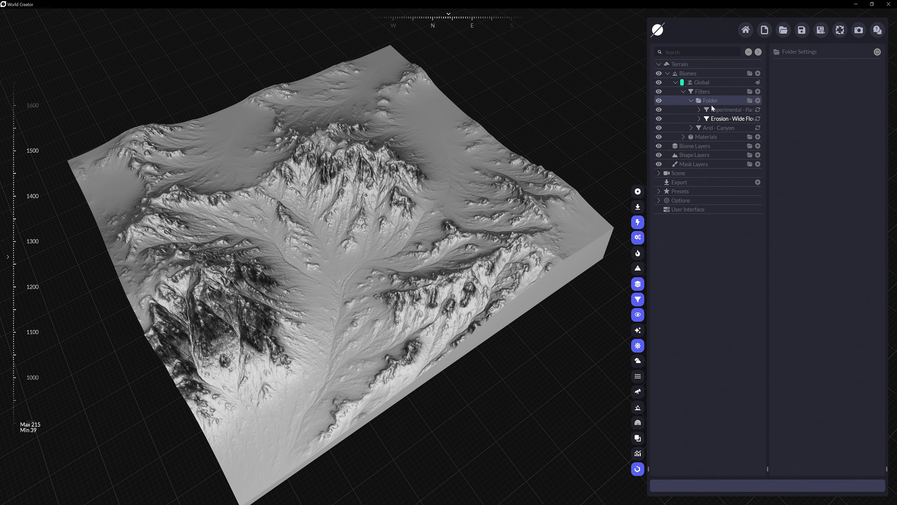
pyautogui.click(735, 111)
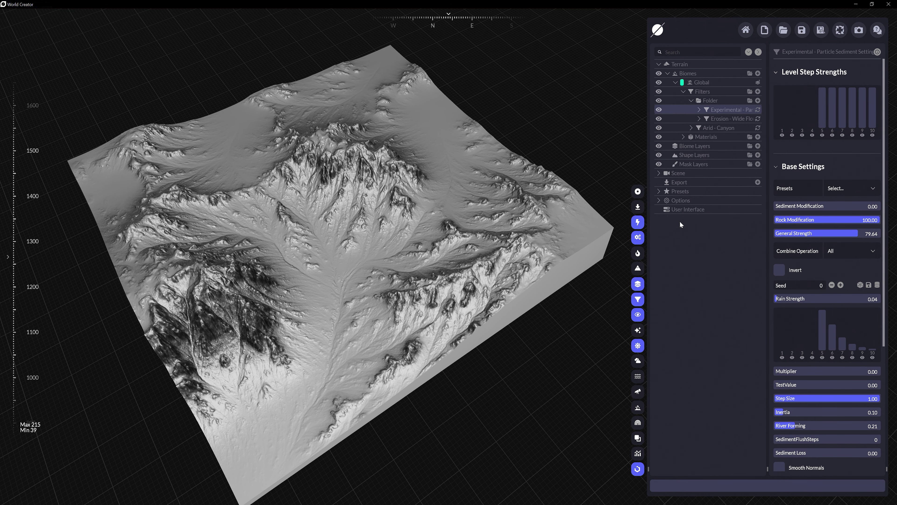
# Step: Switch the terrain to the fully lit view and add a Height distribution to the Particle Sediment filter
pyautogui.click(638, 222)
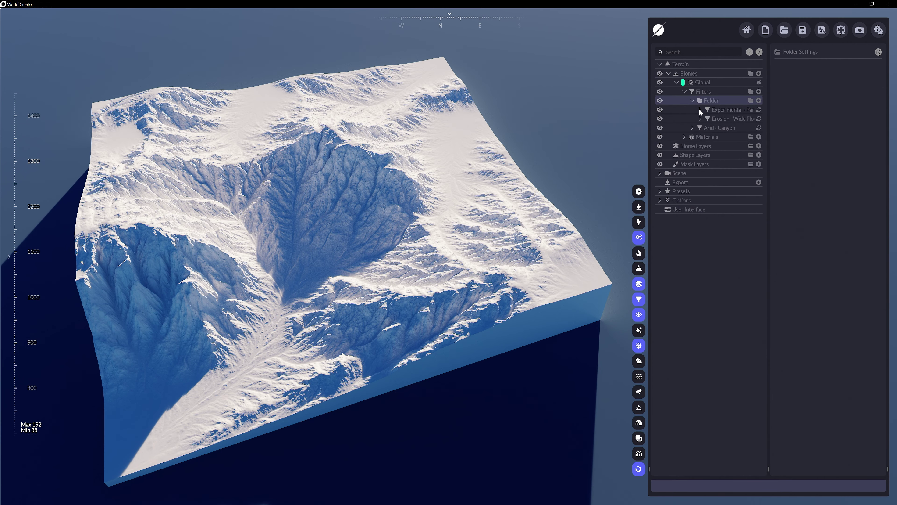
pyautogui.click(699, 109)
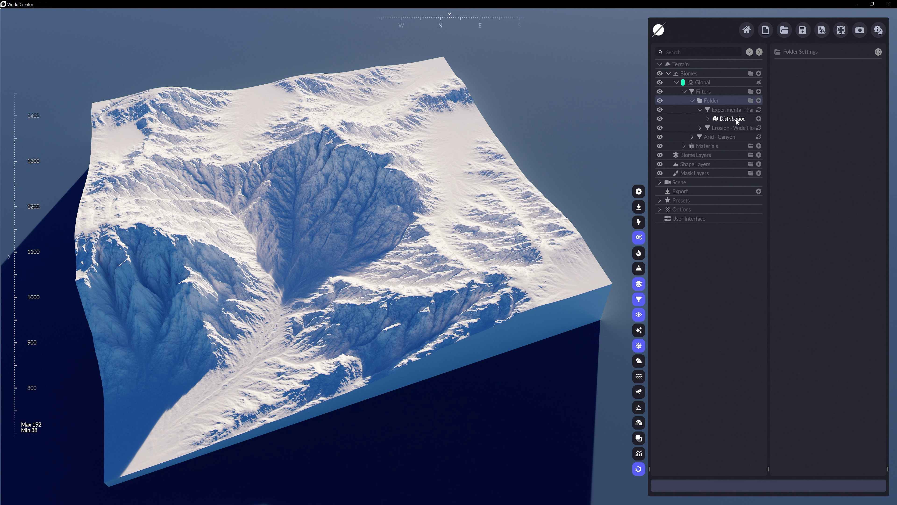
pyautogui.click(760, 119)
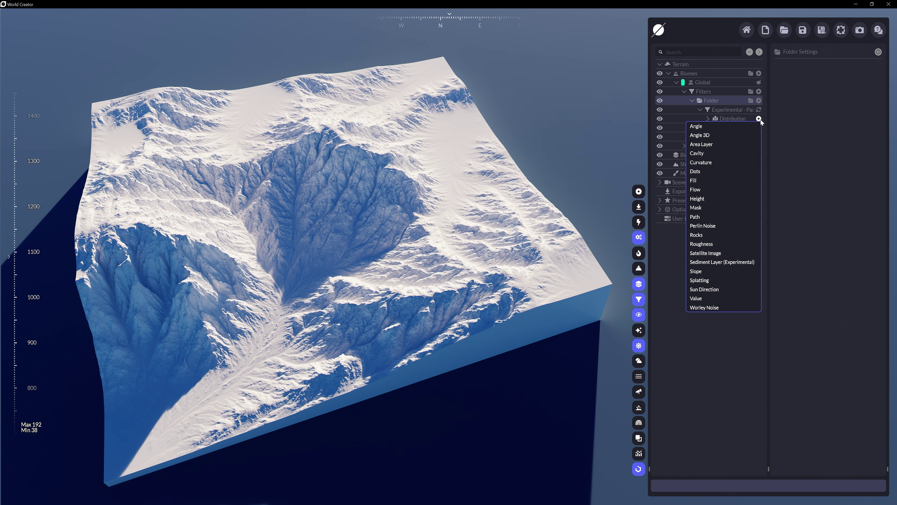
pyautogui.click(695, 199)
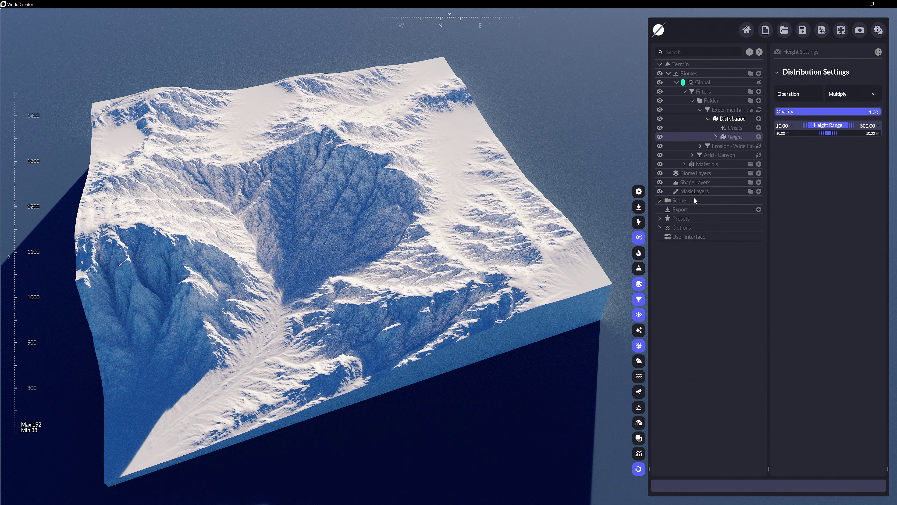
# Step: Show the distribution heatmap and set the Height distribution's range to 12.30 to 96.40 m
pyautogui.click(639, 254)
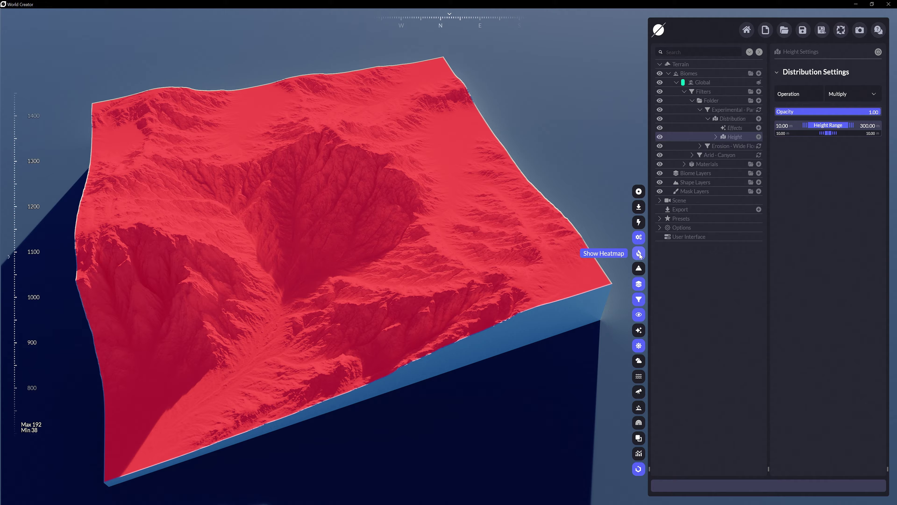
pyautogui.moveTo(851, 126); pyautogui.dragTo(828, 125)
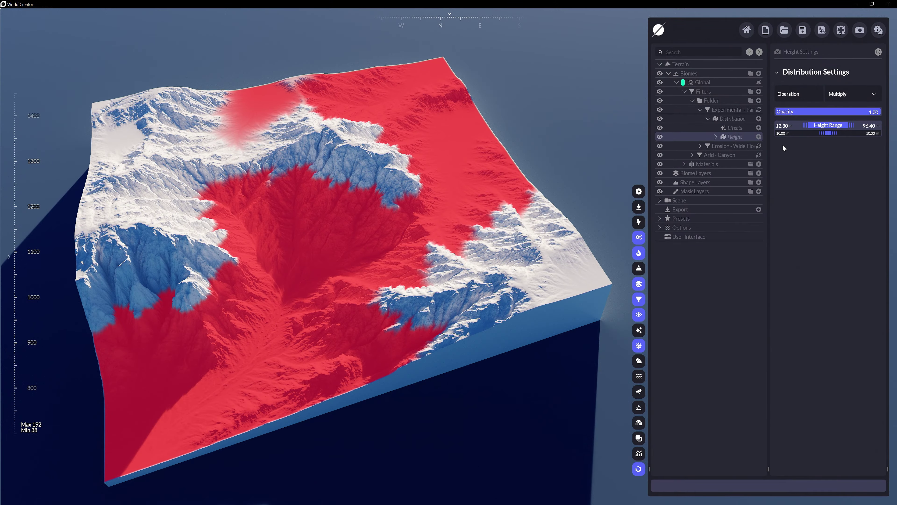
# Step: Add a Slope distribution to the Particle Sediment filter with a slope range of 4.70 to 56.40 degrees
pyautogui.click(759, 120)
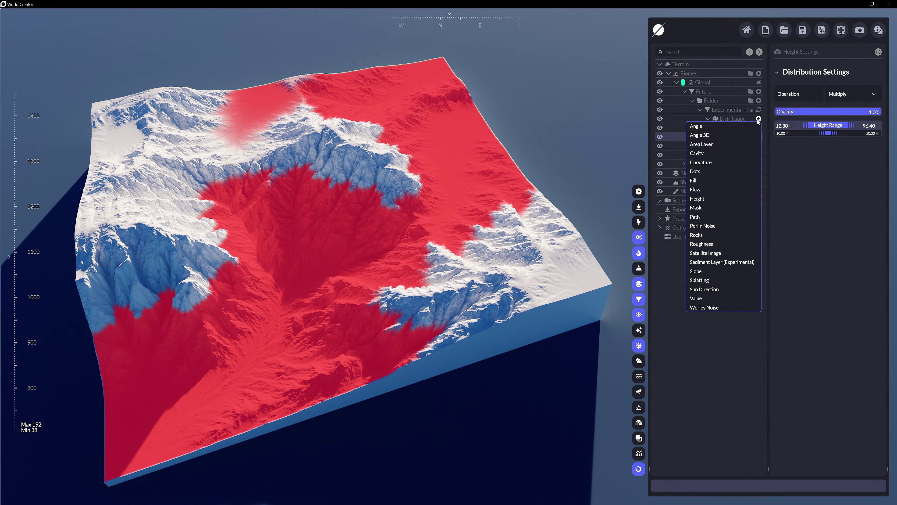
pyautogui.click(701, 271)
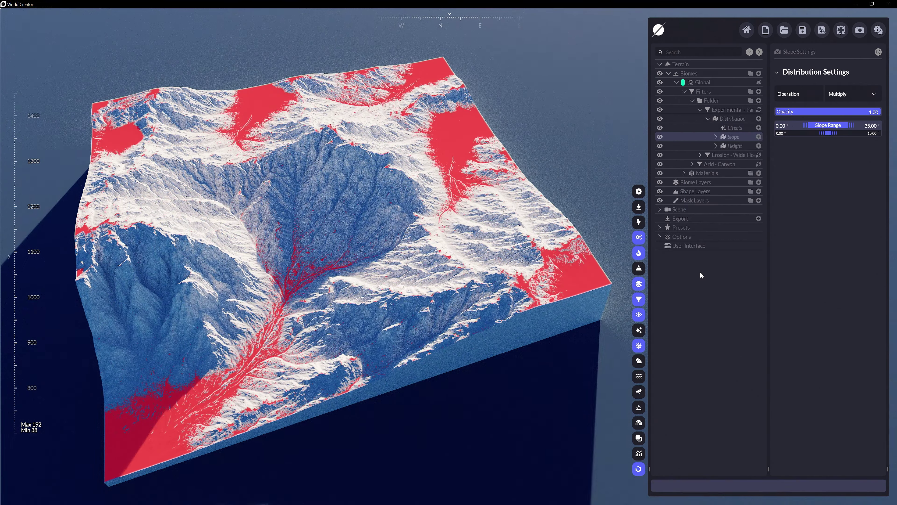
pyautogui.moveTo(844, 125); pyautogui.dragTo(853, 126)
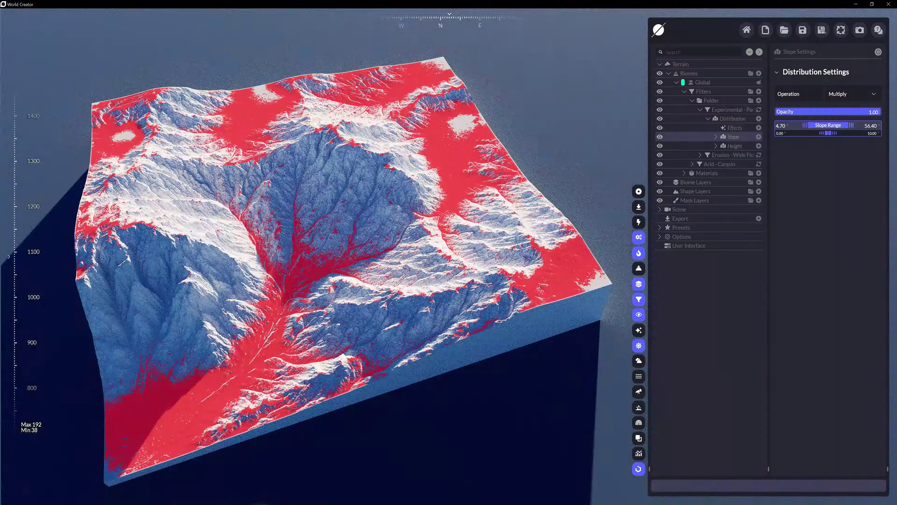
# Step: Compare the heatmaps of the Slope and Height distributions with that of their parent Distribution
pyautogui.moveTo(735, 137)
pyautogui.mouseDown()
pyautogui.moveTo(740, 152)
pyautogui.moveTo(733, 134)
pyautogui.mouseUp()
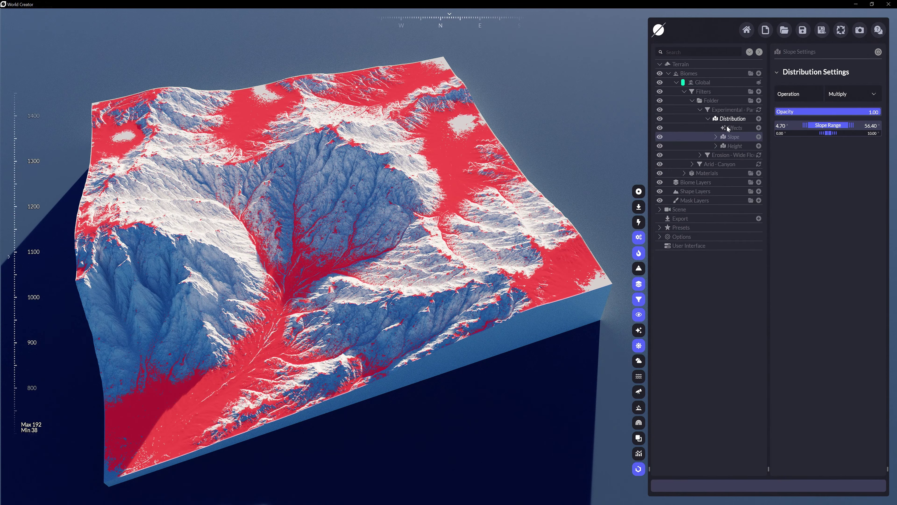
pyautogui.click(735, 146)
pyautogui.click(734, 138)
pyautogui.click(734, 119)
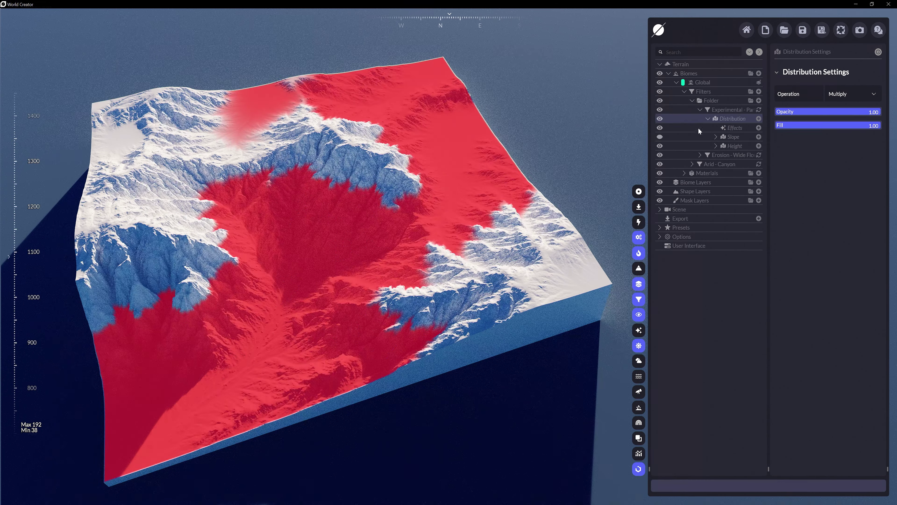
# Step: Try adding Rocks, Roughness and Perlin Noise distributions to the Particle Sediment filter
pyautogui.click(759, 119)
pyautogui.click(697, 235)
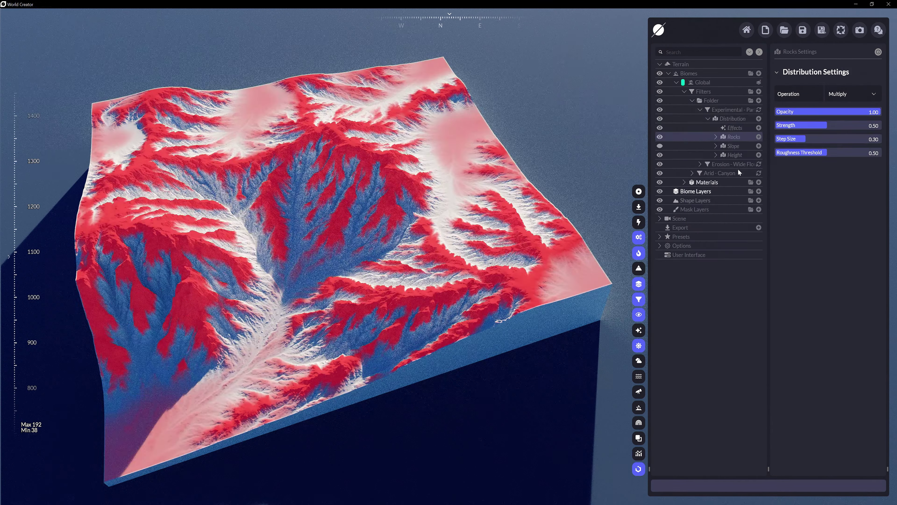
pyautogui.click(759, 119)
pyautogui.click(701, 244)
pyautogui.click(759, 119)
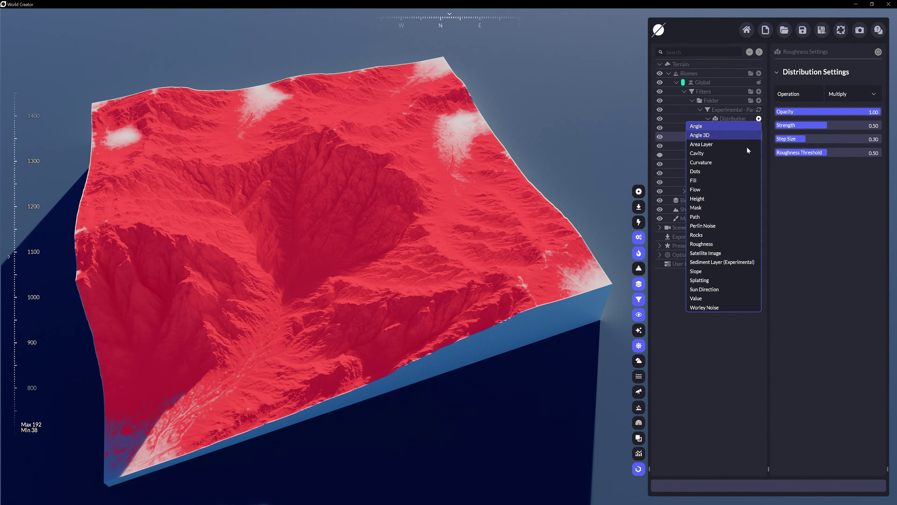
pyautogui.click(710, 224)
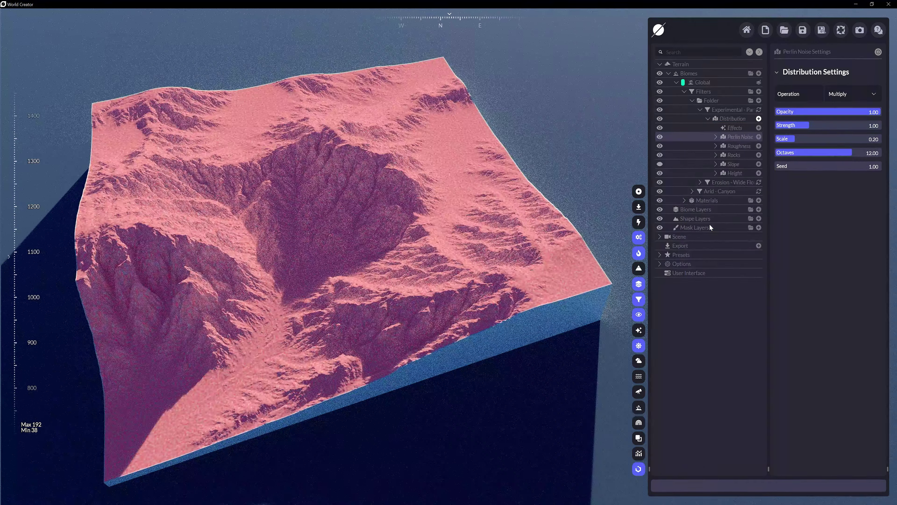
# Step: Examine the combined Distribution heatmap while toggling the Slope distribution's visibility
pyautogui.click(736, 118)
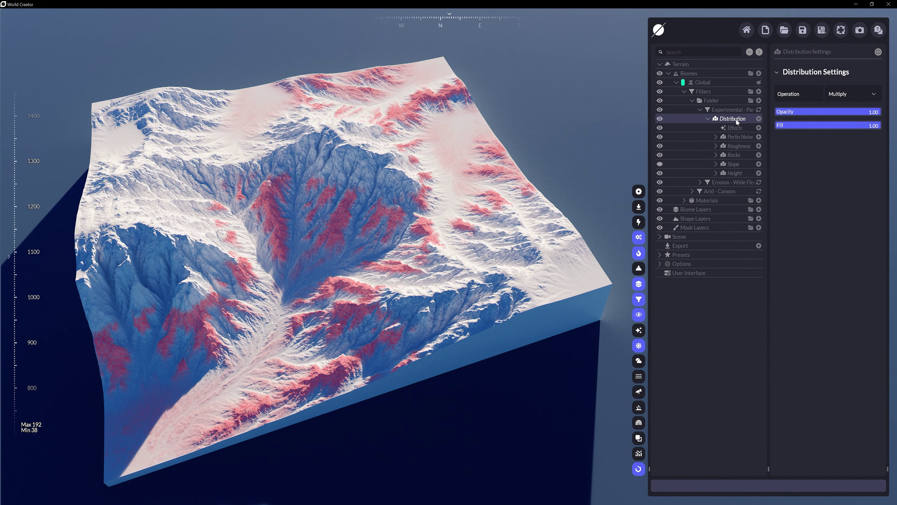
pyautogui.click(660, 164)
pyautogui.click(661, 164)
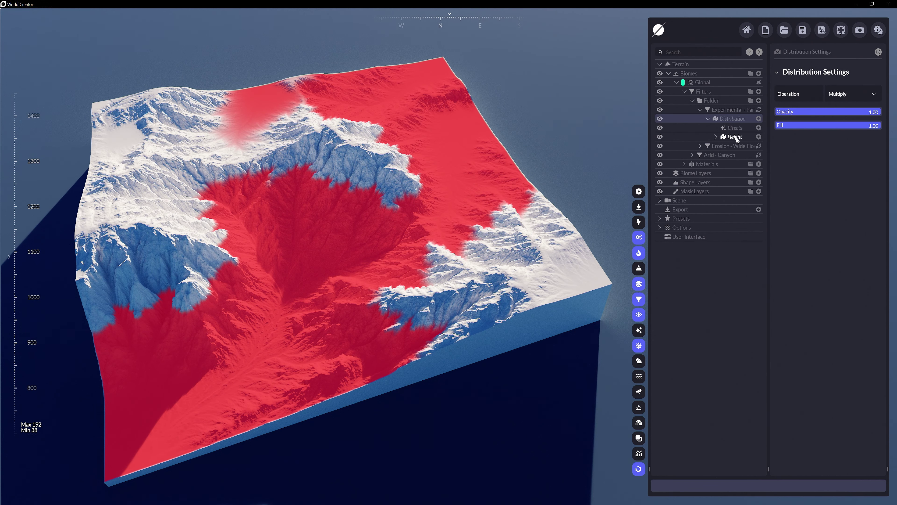
# Step: Add a Distortion effect to the Height distribution and set its distortion scale to 0.58
pyautogui.click(716, 137)
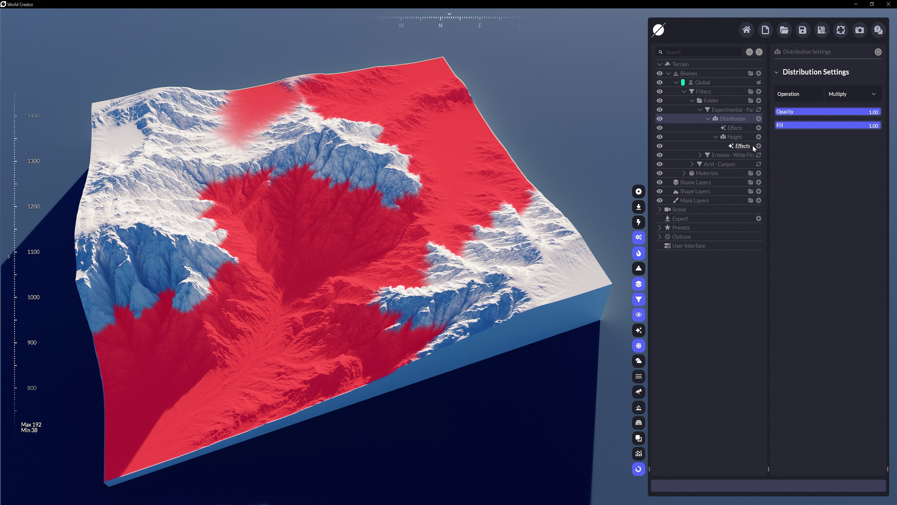
pyautogui.click(759, 146)
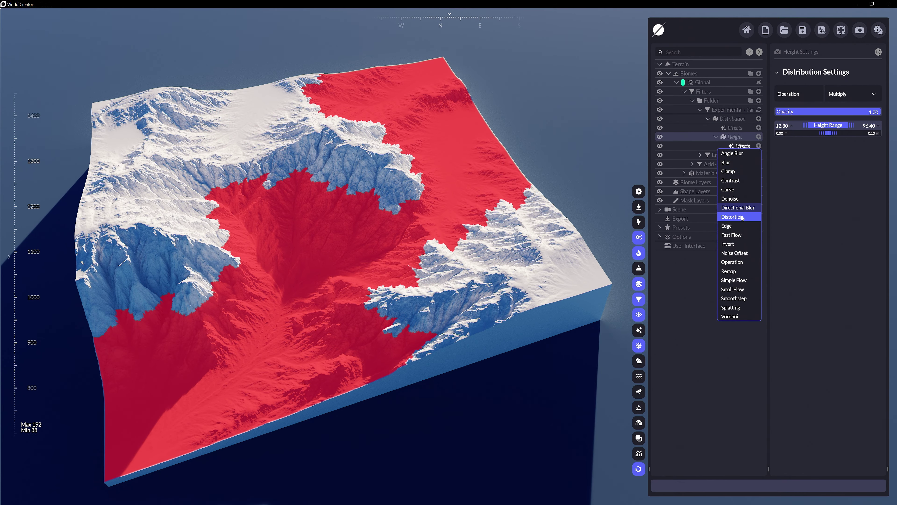
pyautogui.click(738, 217)
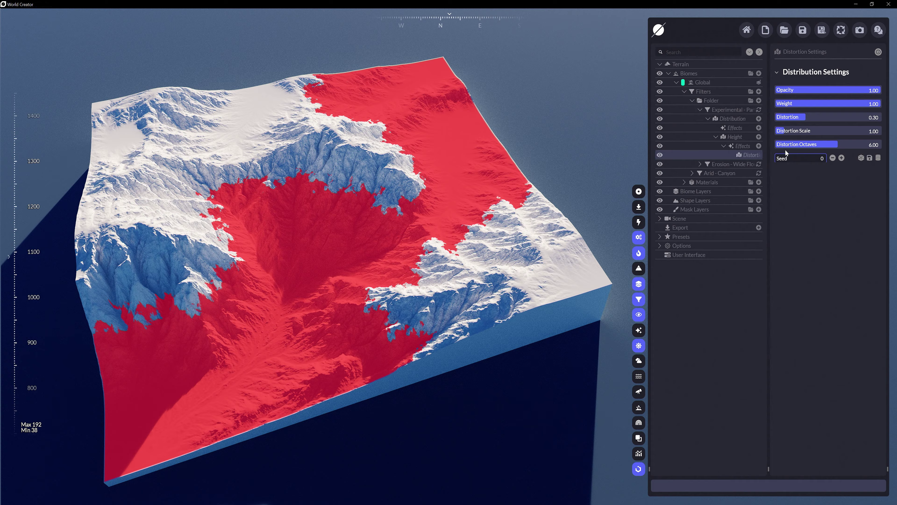
pyautogui.moveTo(786, 131)
pyautogui.mouseDown()
pyautogui.moveTo(775, 131)
pyautogui.moveTo(793, 130)
pyautogui.mouseUp()
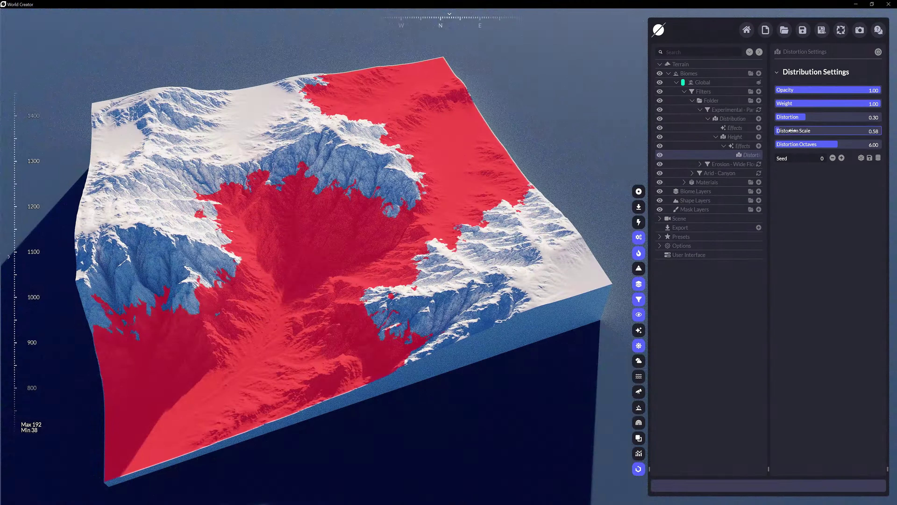
# Step: Add a Simple Flow effect to the Height distribution and set its direction to -0.65
pyautogui.click(758, 146)
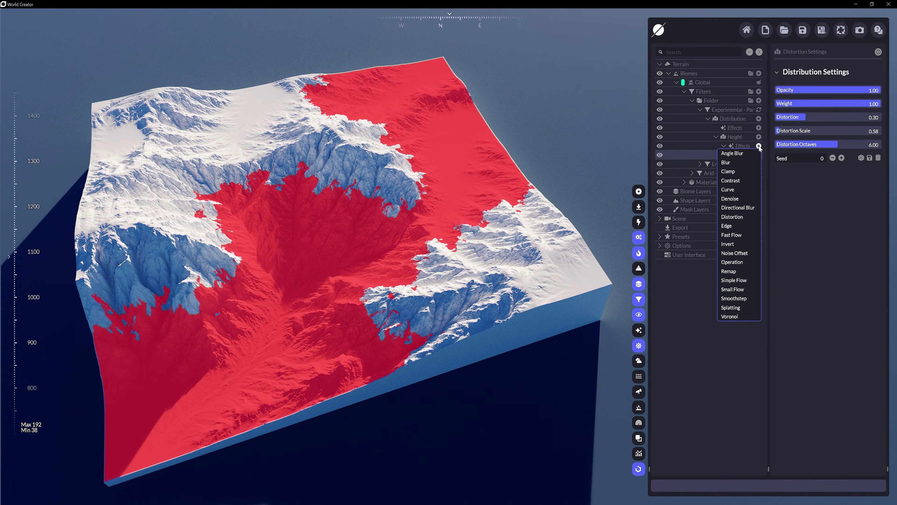
pyautogui.click(736, 280)
pyautogui.moveTo(783, 130)
pyautogui.mouseDown()
pyautogui.moveTo(828, 122)
pyautogui.moveTo(793, 131)
pyautogui.mouseUp()
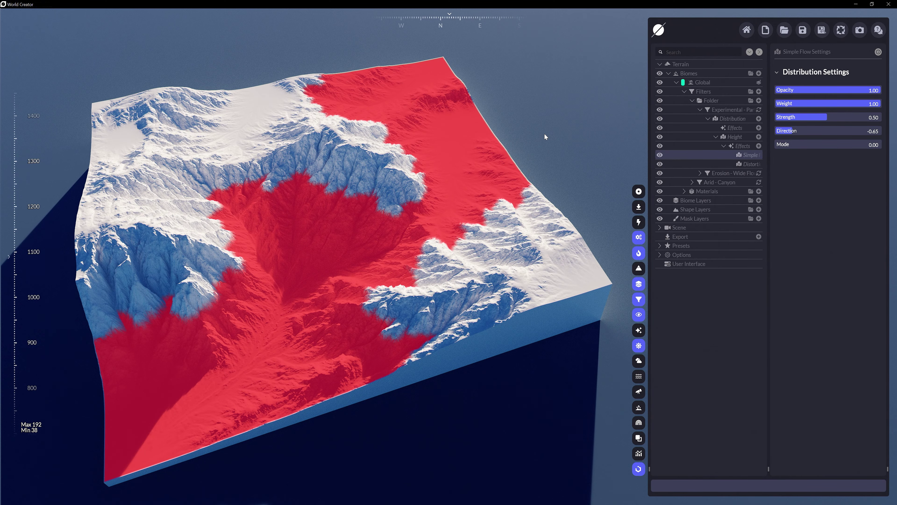
# Step: Widen the terrain hierarchy to show the full item names and toggle the Particle Sediment distribution's visibility
pyautogui.moveTo(649, 469); pyautogui.dragTo(615, 468)
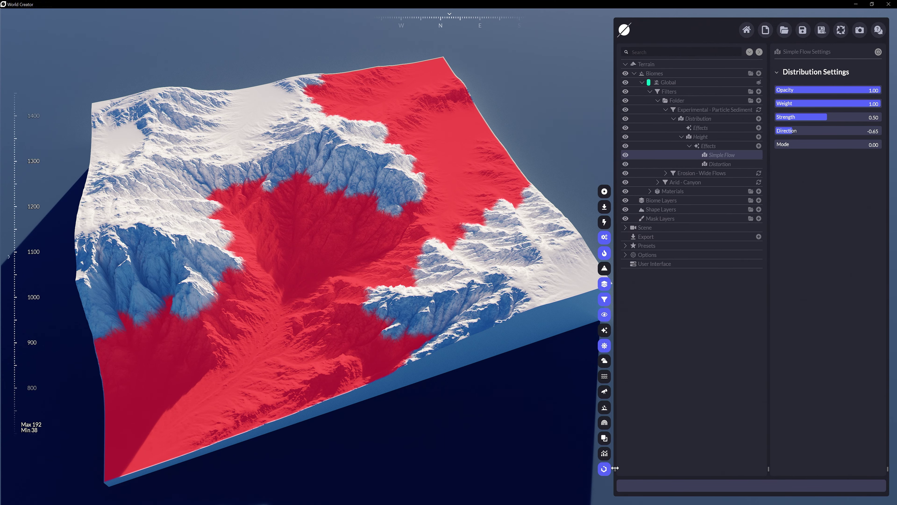
pyautogui.click(625, 118)
pyautogui.click(625, 119)
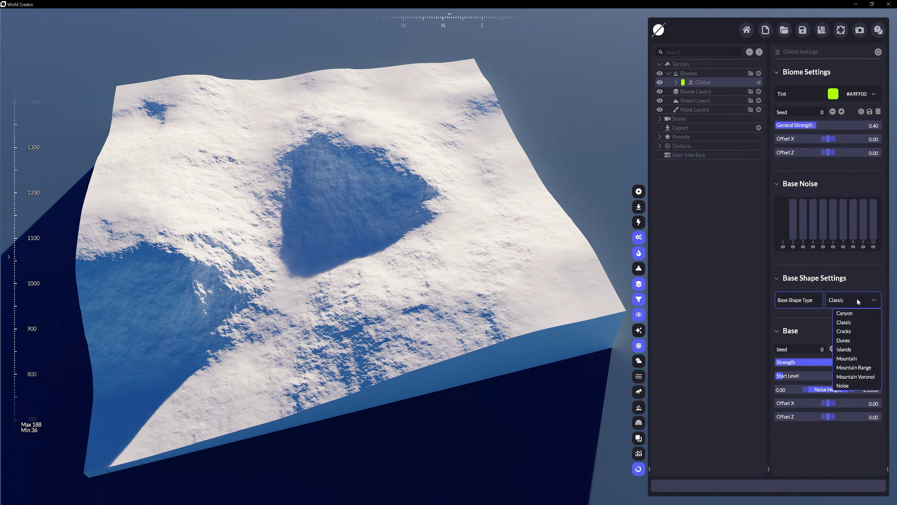
# Step: Set the Global biome's base shape type to Canyon and randomize the terrain seed
pyautogui.click(839, 307)
pyautogui.click(690, 65)
pyautogui.click(861, 90)
pyautogui.click(861, 90)
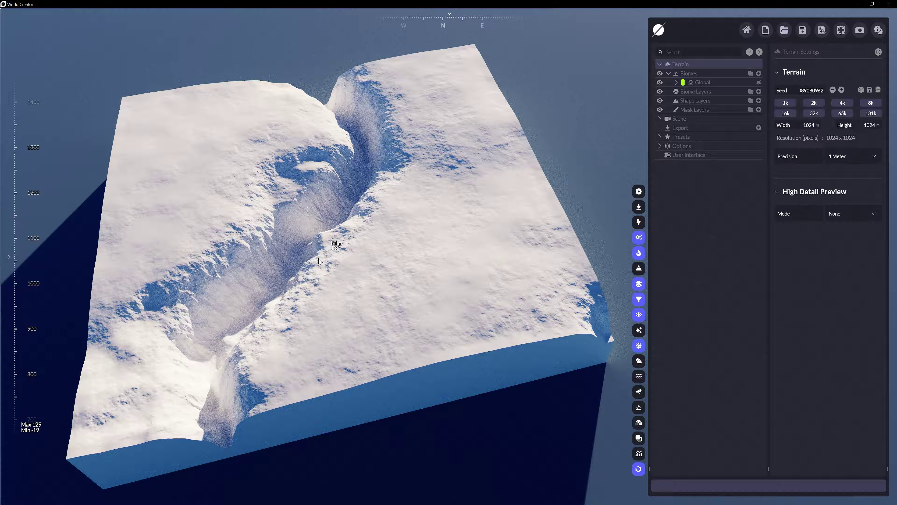
# Step: Add an Arid Canyon filter to the Global biome of the canyon terrain
pyautogui.moveTo(427, 159); pyautogui.dragTo(514, 154)
pyautogui.scroll(4, 514, 156)
pyautogui.click(676, 82)
pyautogui.click(702, 92)
pyautogui.click(759, 92)
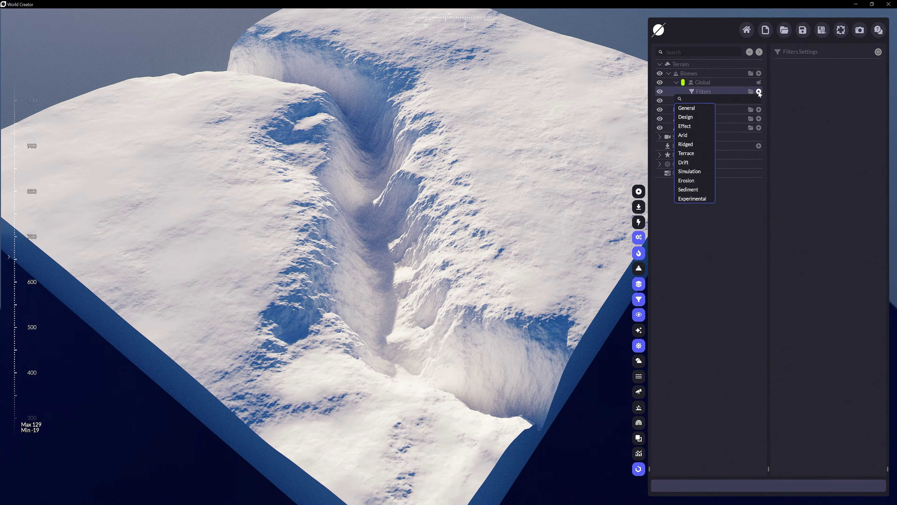
pyautogui.moveTo(703, 126)
pyautogui.click(726, 144)
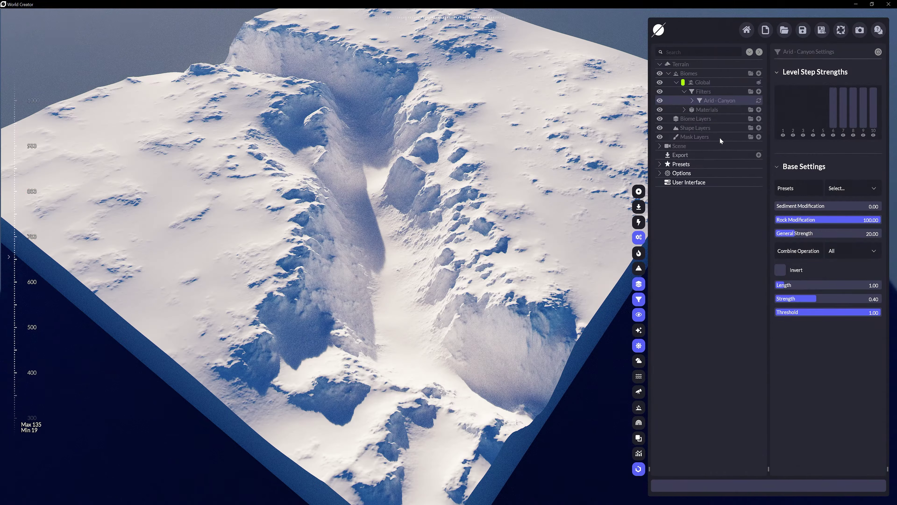
# Step: Add a Design Cutoff filter with an upper range of 112.15 and General Strength 68.65, and lower level steps 7 to 10 to zero
pyautogui.click(759, 91)
pyautogui.moveTo(685, 117)
pyautogui.click(728, 118)
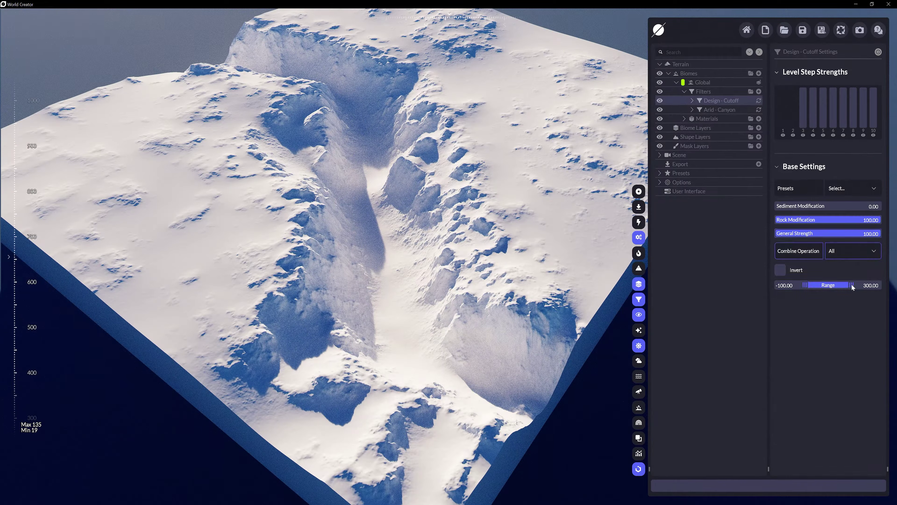
pyautogui.moveTo(851, 285); pyautogui.dragTo(835, 285)
pyautogui.moveTo(866, 233); pyautogui.dragTo(831, 234)
pyautogui.moveTo(874, 124); pyautogui.dragTo(843, 128)
pyautogui.moveTo(832, 233); pyautogui.dragTo(848, 234)
pyautogui.moveTo(851, 284); pyautogui.dragTo(850, 285)
# Step: Add a Sediment Talus filter and set its length to 29.72, angle to 88.92 and General Strength to 47.35
pyautogui.click(759, 91)
pyautogui.moveTo(684, 189)
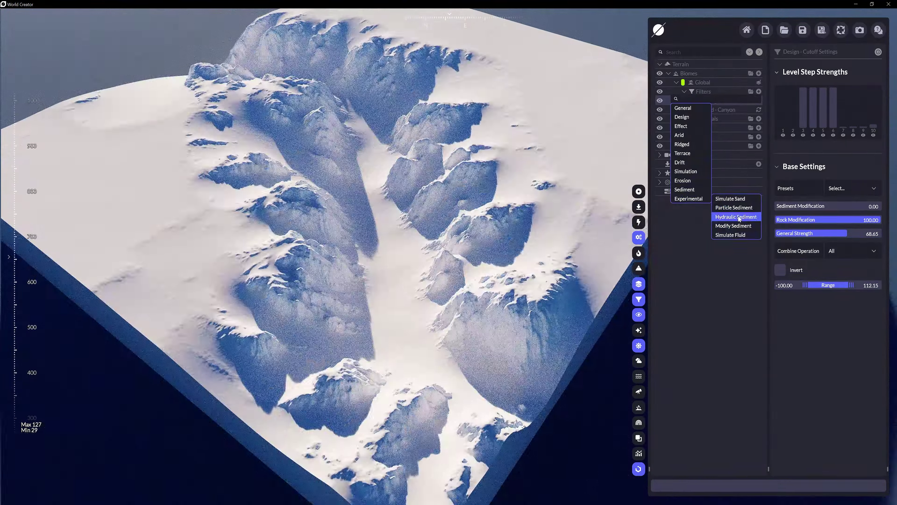
pyautogui.click(724, 198)
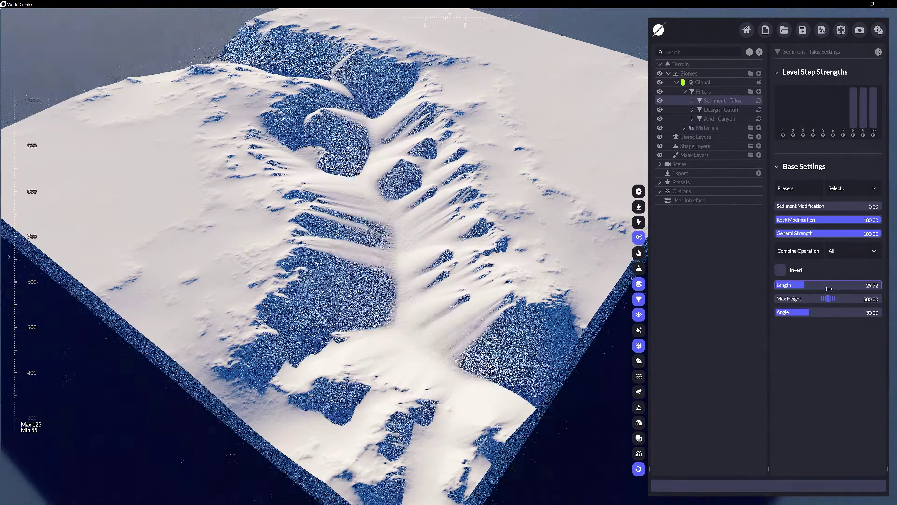
pyautogui.moveTo(873, 312); pyautogui.dragTo(879, 312)
pyautogui.moveTo(862, 234); pyautogui.dragTo(825, 233)
# Step: Add an Erosion Wide Flows filter at the top of the Global biome's filter stack
pyautogui.click(759, 91)
pyautogui.moveTo(699, 181)
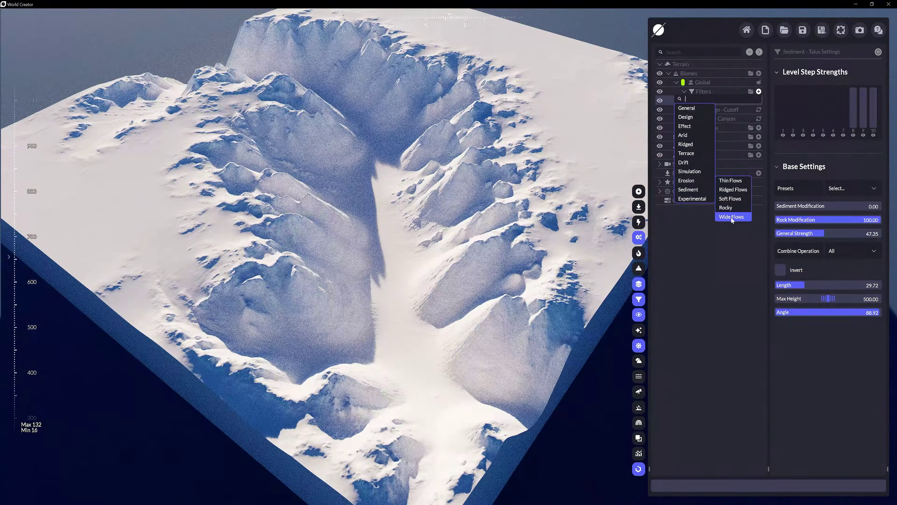
pyautogui.click(731, 217)
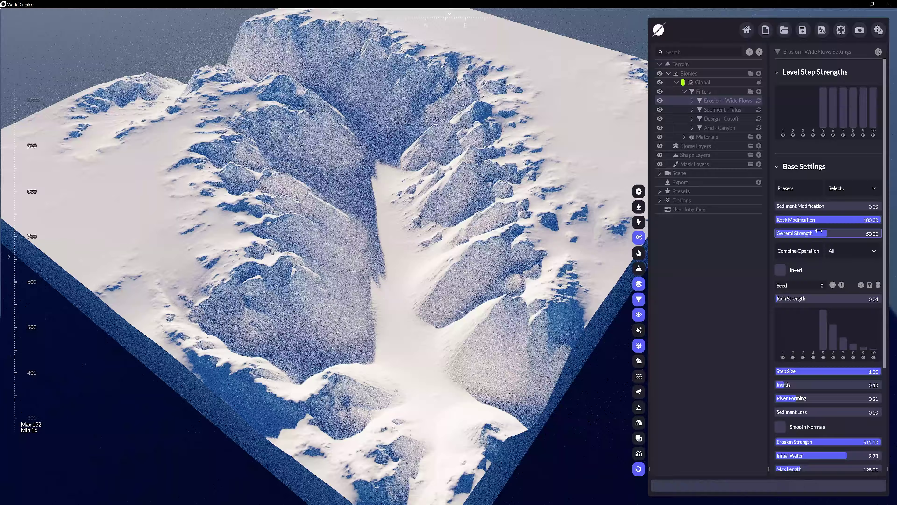
# Step: Add an Arid Rocky Sharp filter and place it between the Sediment Talus and Design Cutoff filters
pyautogui.click(759, 92)
pyautogui.moveTo(684, 135)
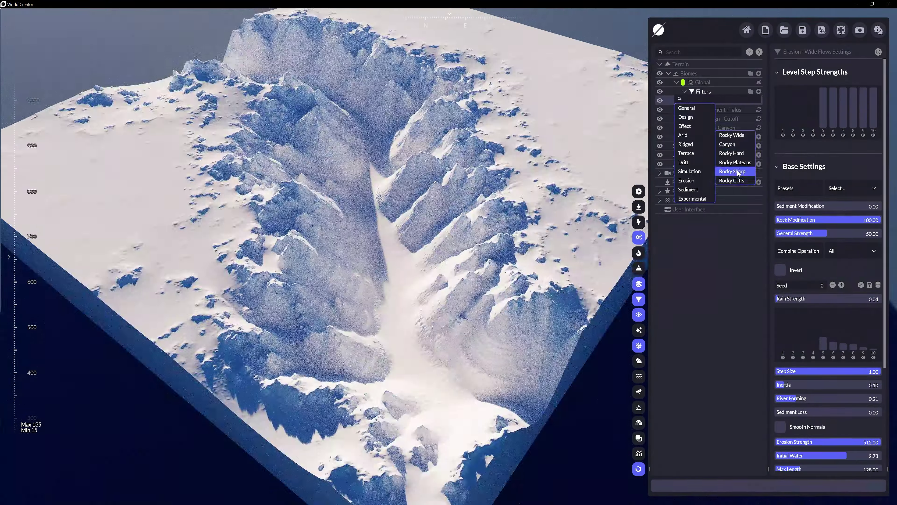
pyautogui.click(737, 172)
# Step: Add an Effect Blocks filter on top of the filter stack and set its BlockSize to 23.94
pyautogui.click(758, 92)
pyautogui.moveTo(699, 120)
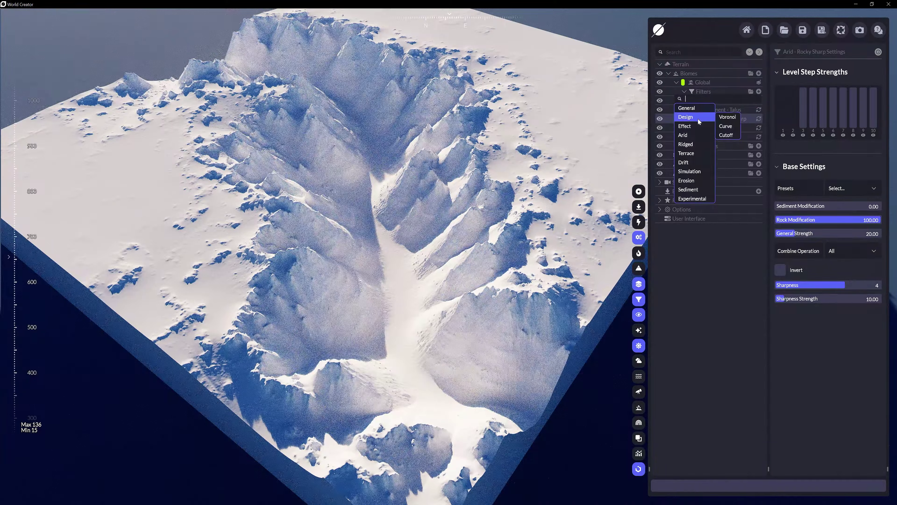
pyautogui.click(729, 128)
pyautogui.moveTo(786, 285); pyautogui.dragTo(799, 285)
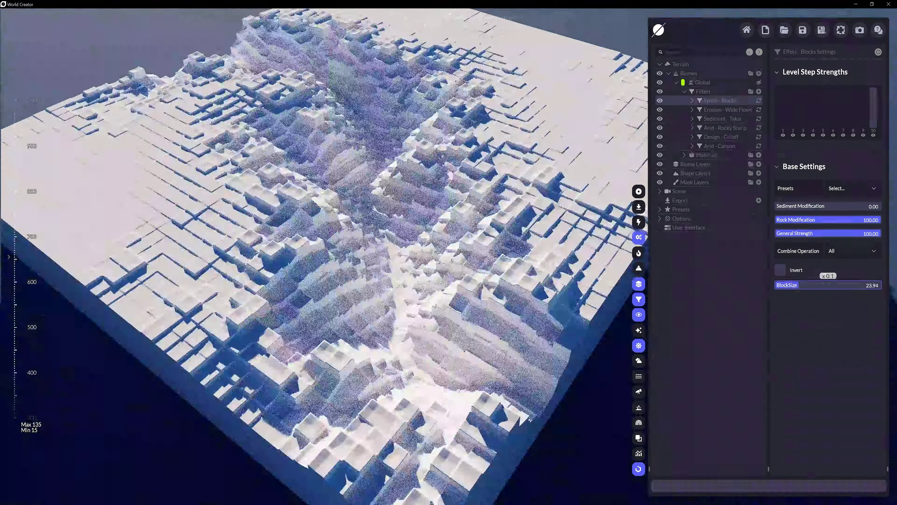
pyautogui.moveTo(579, 332); pyautogui.dragTo(586, 301, button='right')
pyautogui.scroll(5, 583, 311)
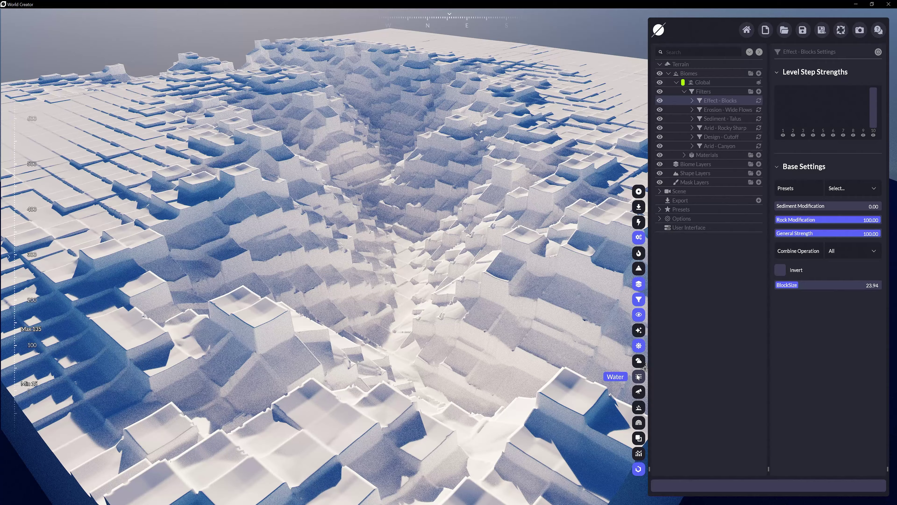